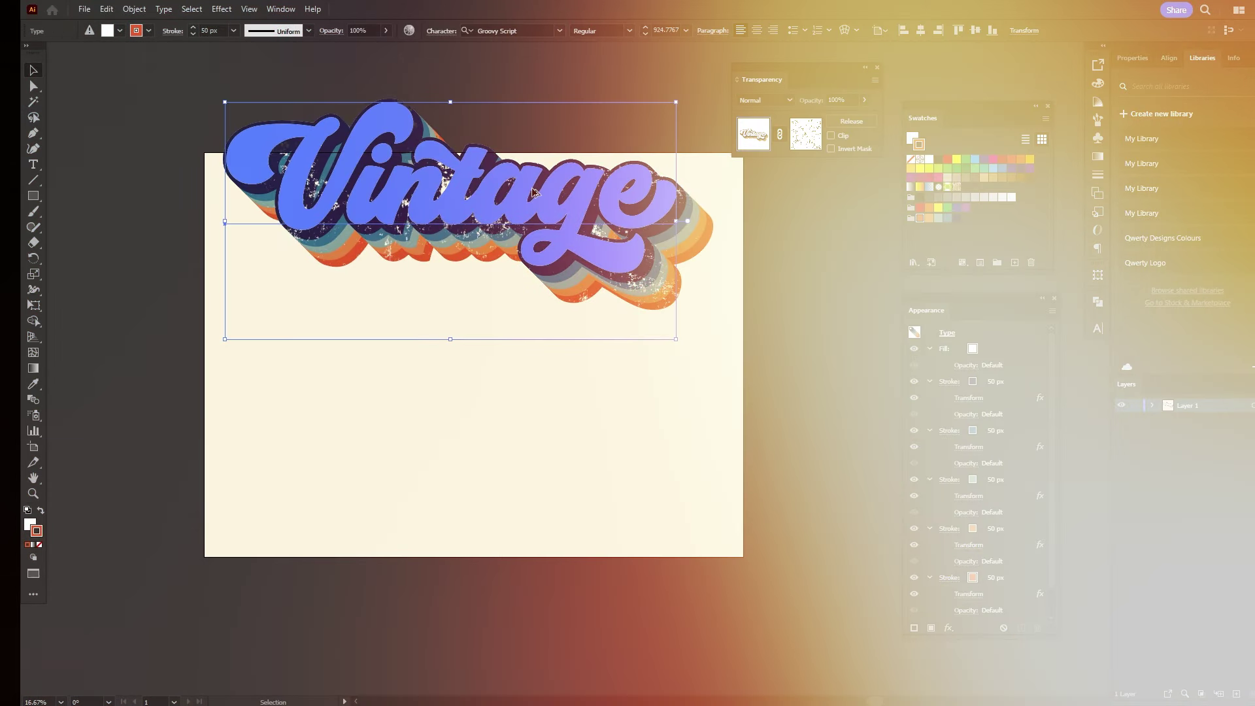
Step: Duplicate the retro lettering below the original and retype the copy's word as 'Groovy'
drag(547, 237, 546, 423)
scroll(508, 455, up, 1)
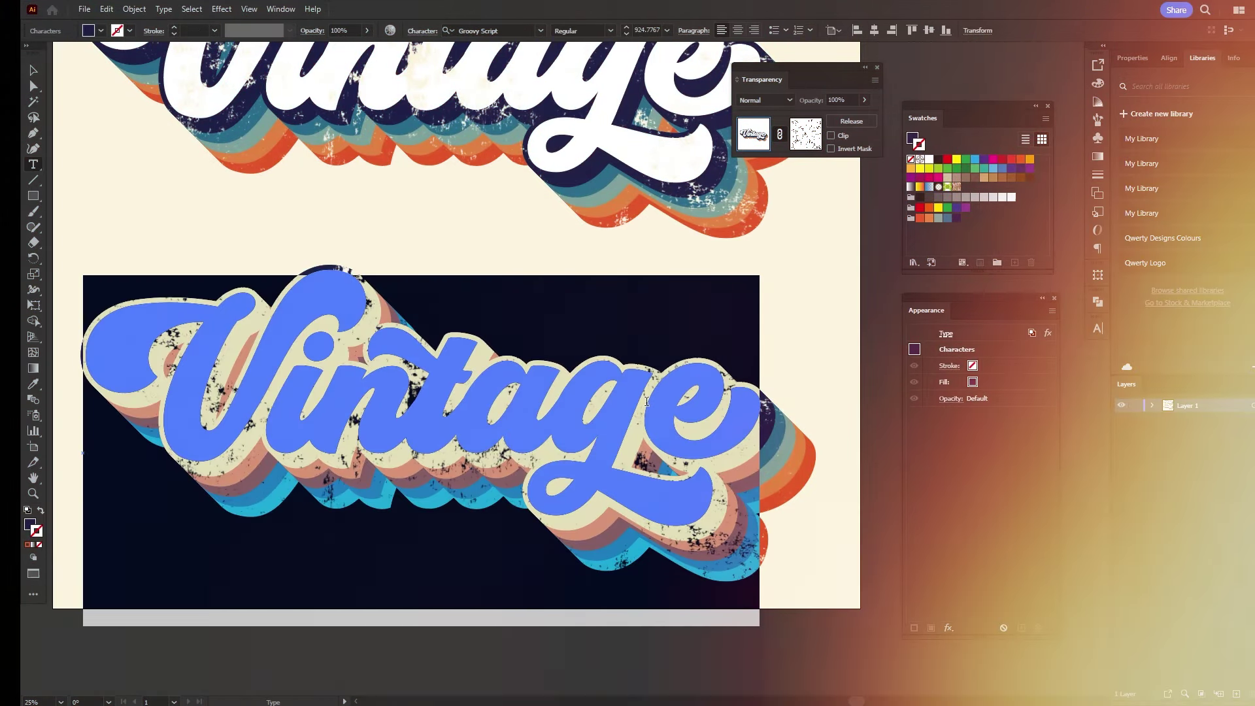
text(Groovy)
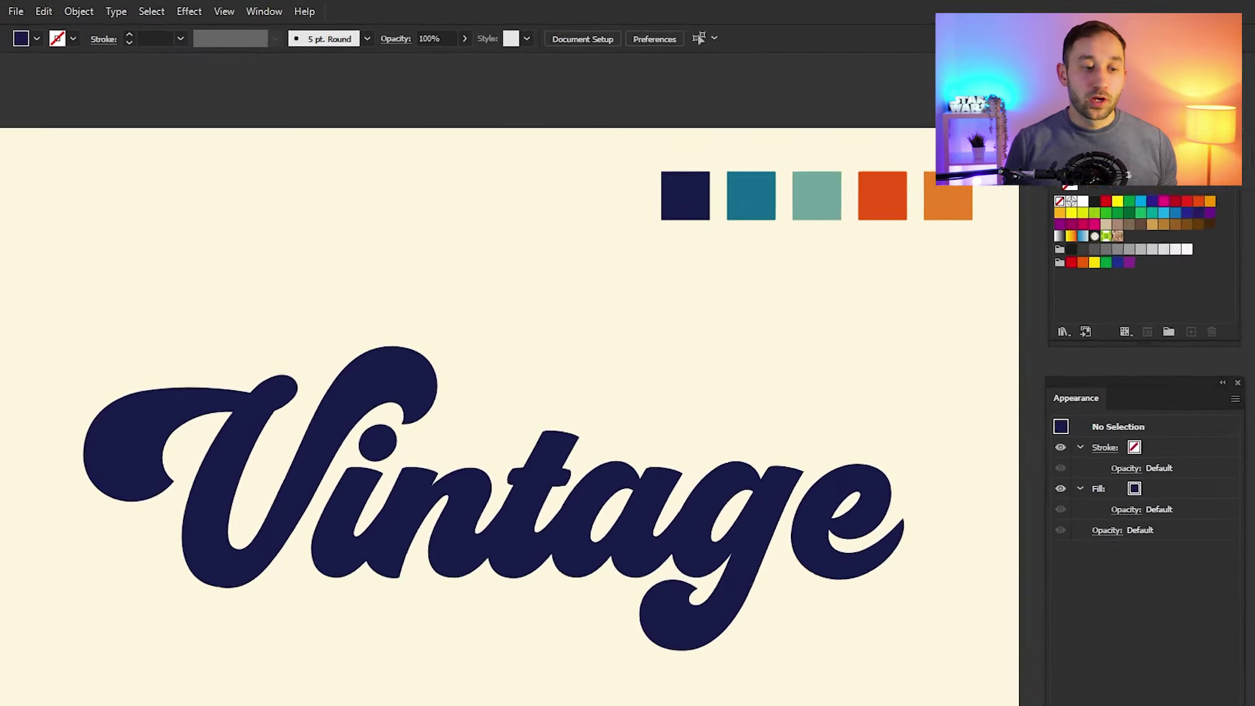
Step: Adjust the artboard with the Artboard tool (Shift+O), then return to the Selection tool (V)
key(shift+o)
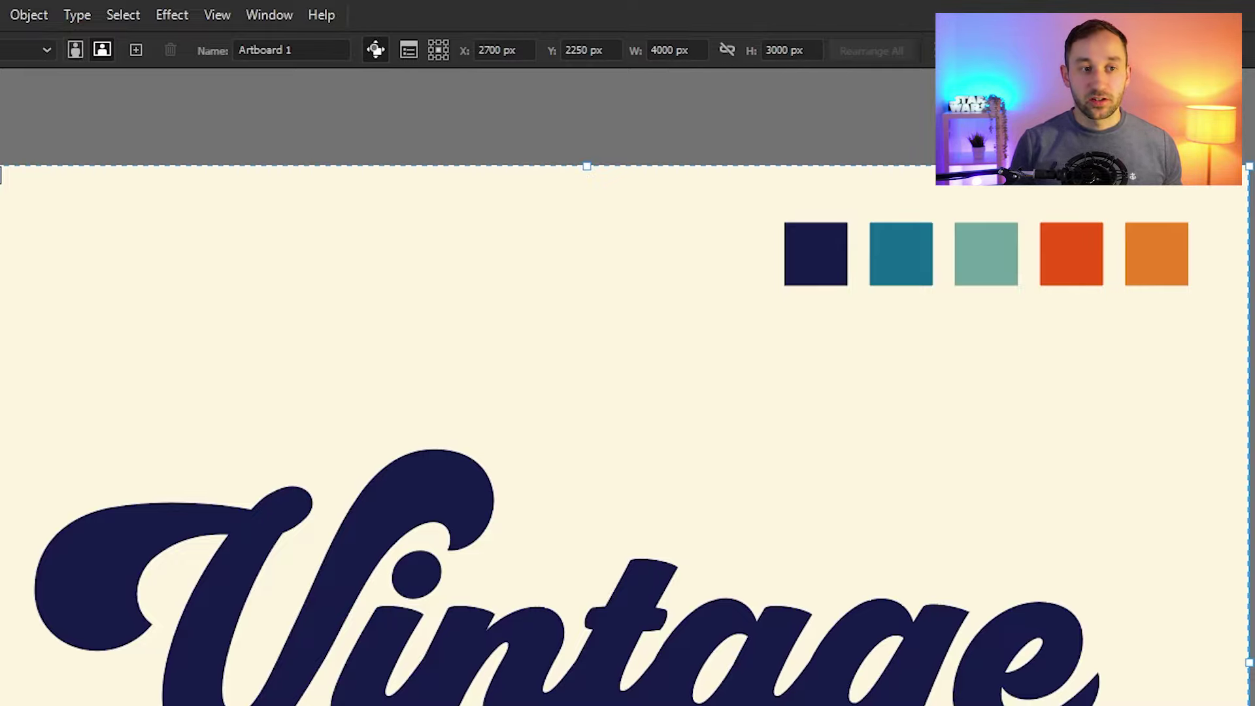
key(v)
drag(706, 194, 1175, 307)
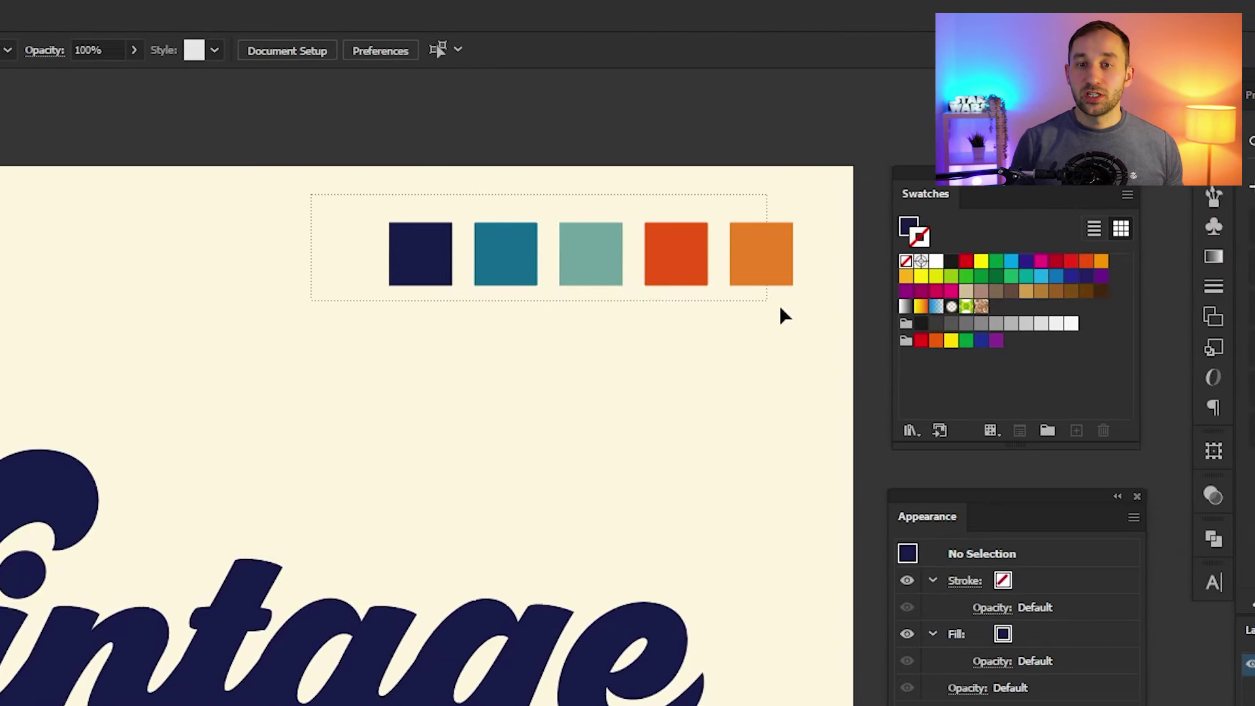
drag(781, 308, 819, 309)
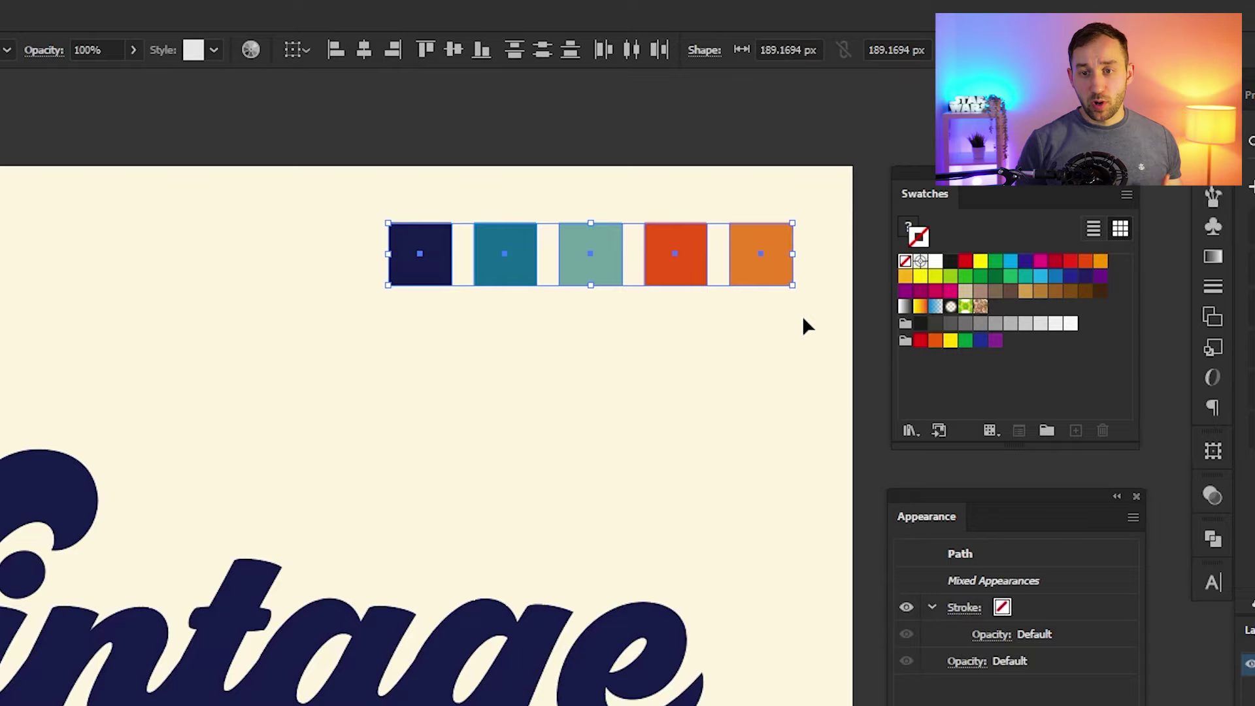
click(802, 315)
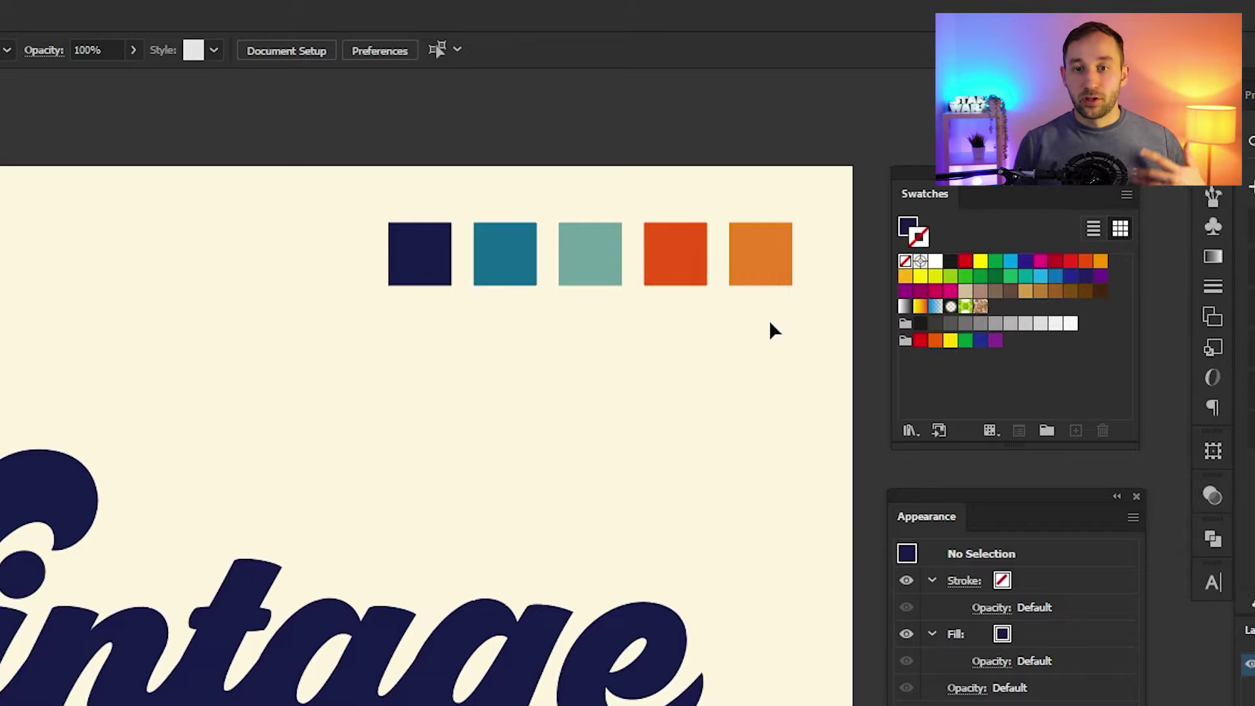
click(448, 278)
click(500, 271)
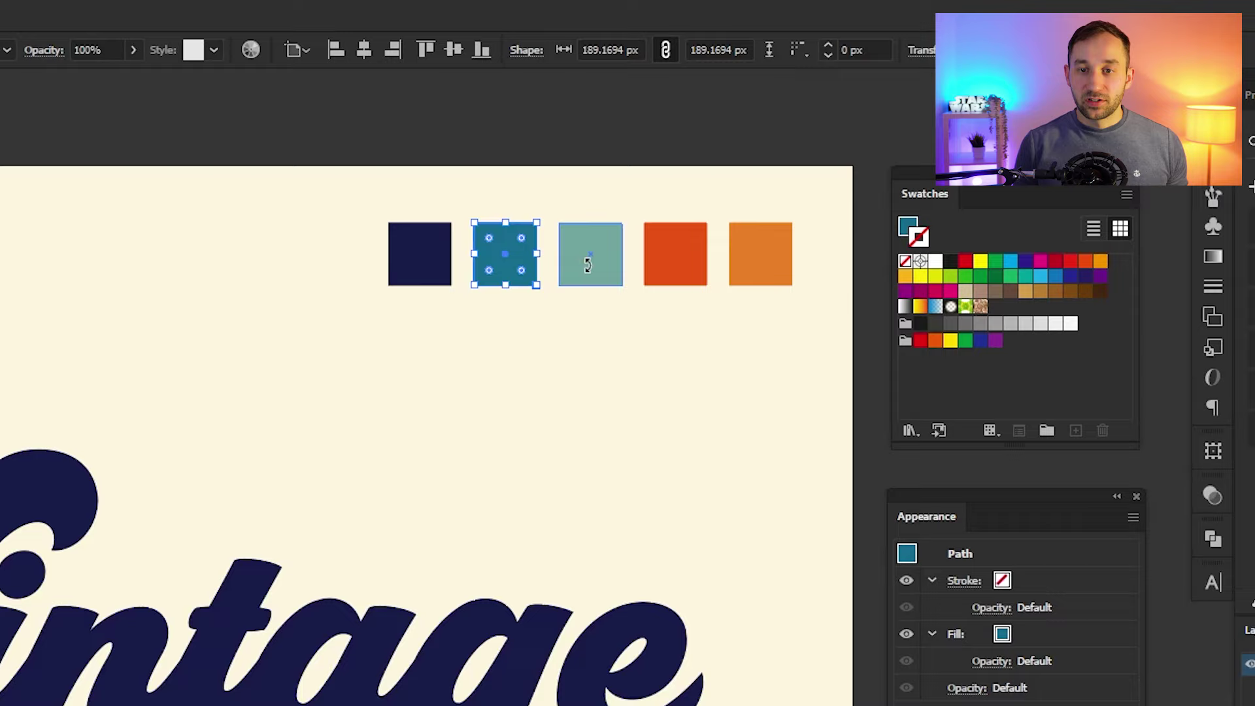
click(588, 265)
click(673, 264)
click(751, 266)
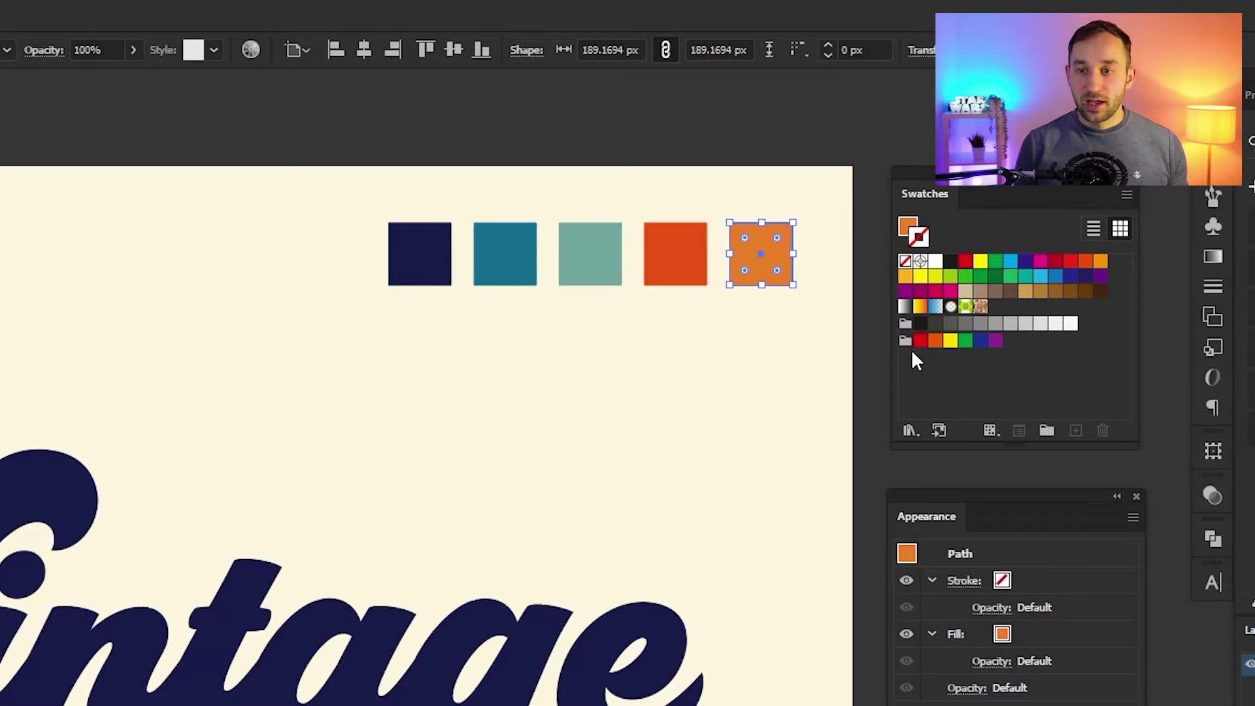
click(793, 387)
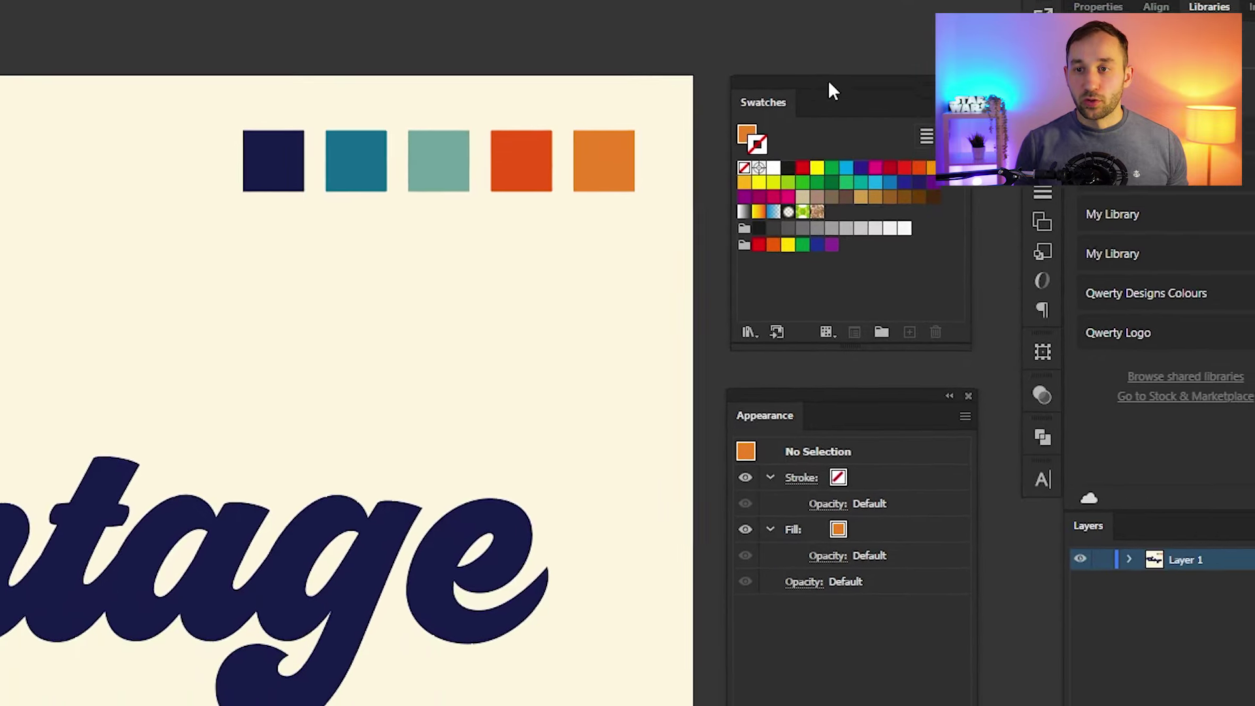
mouse_move(770, 54)
mouse_down()
mouse_move(775, 40)
mouse_move(795, 51)
mouse_move(778, 41)
mouse_up()
drag(796, 340, 800, 333)
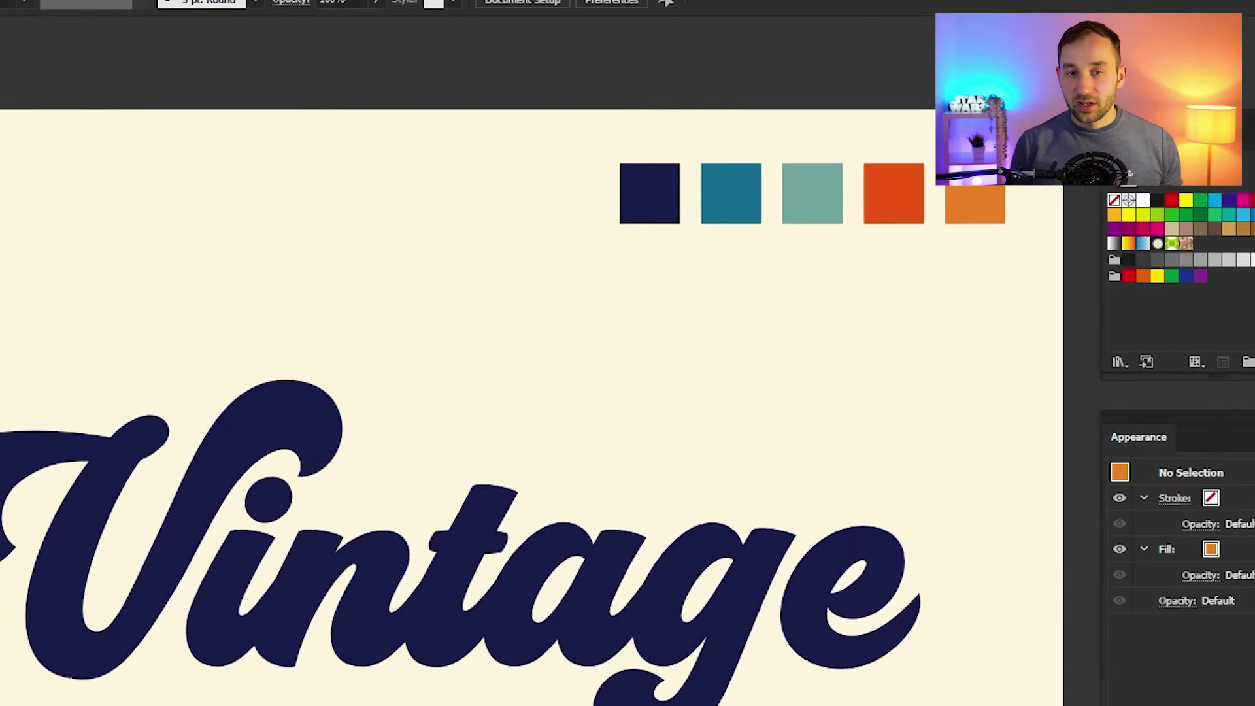
Step: Save the five palette squares as a 'Retro' colour group, then delete the squares
click(412, 13)
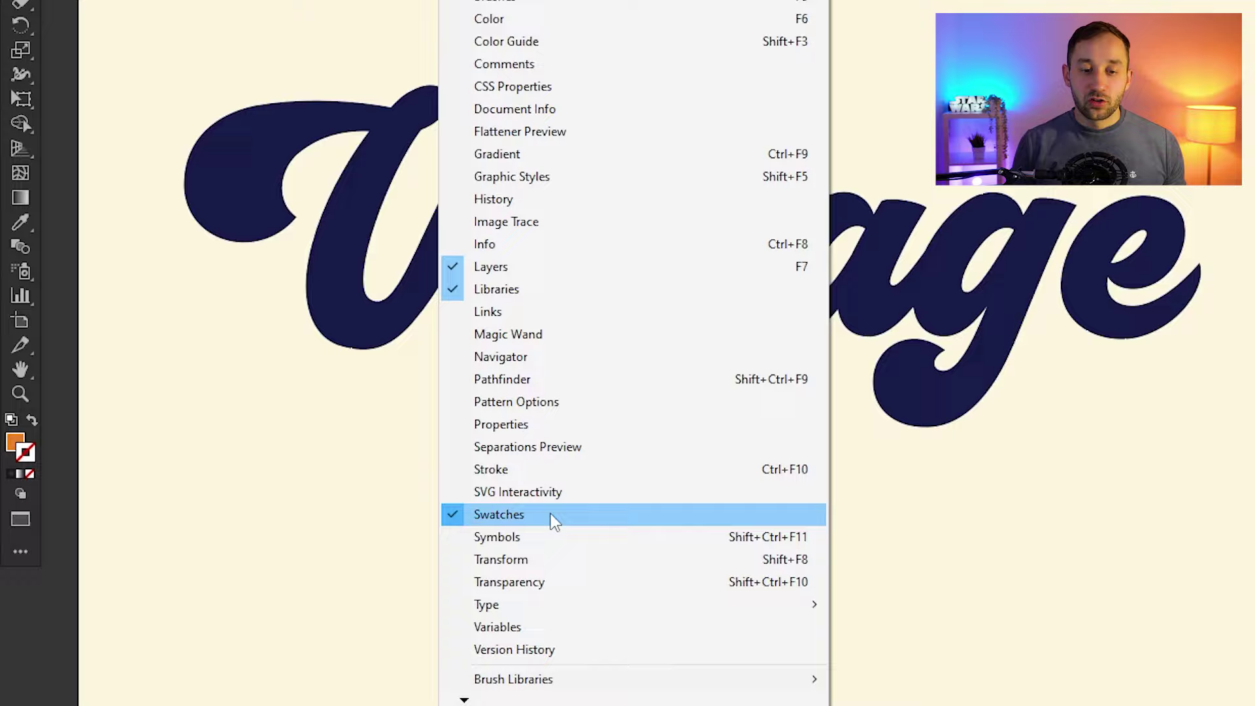
click(1087, 272)
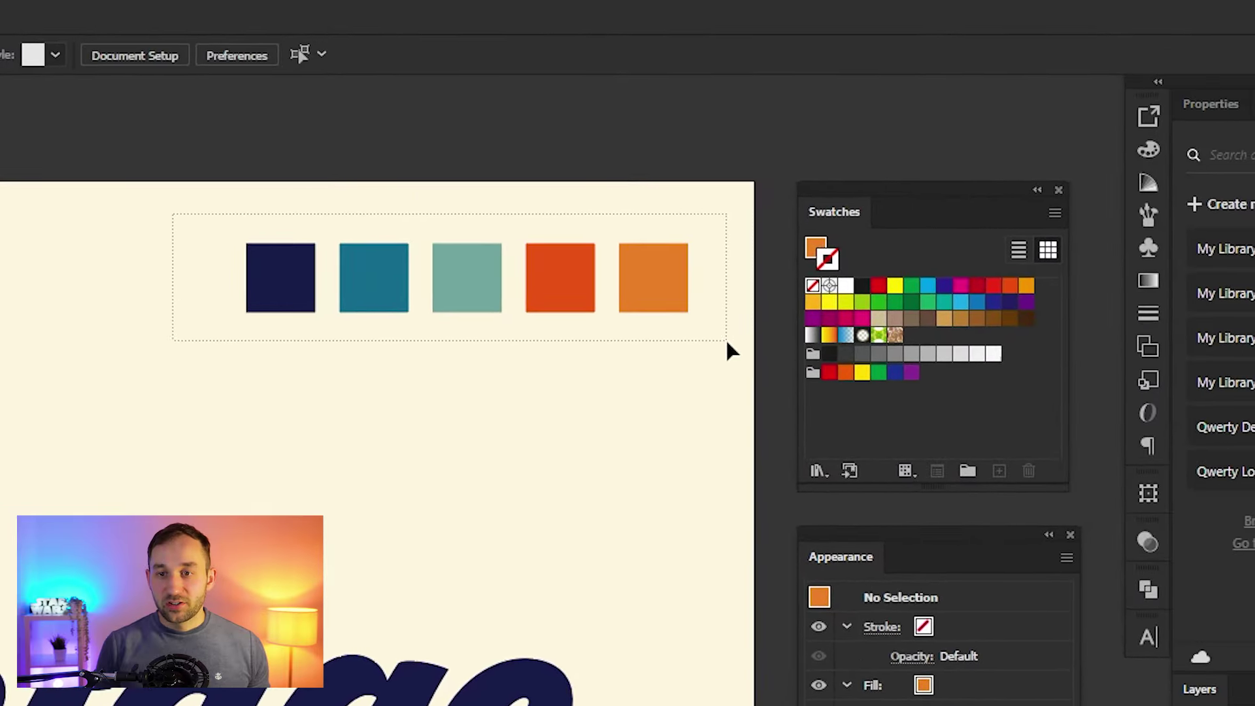
drag(729, 350, 223, 228)
click(967, 470)
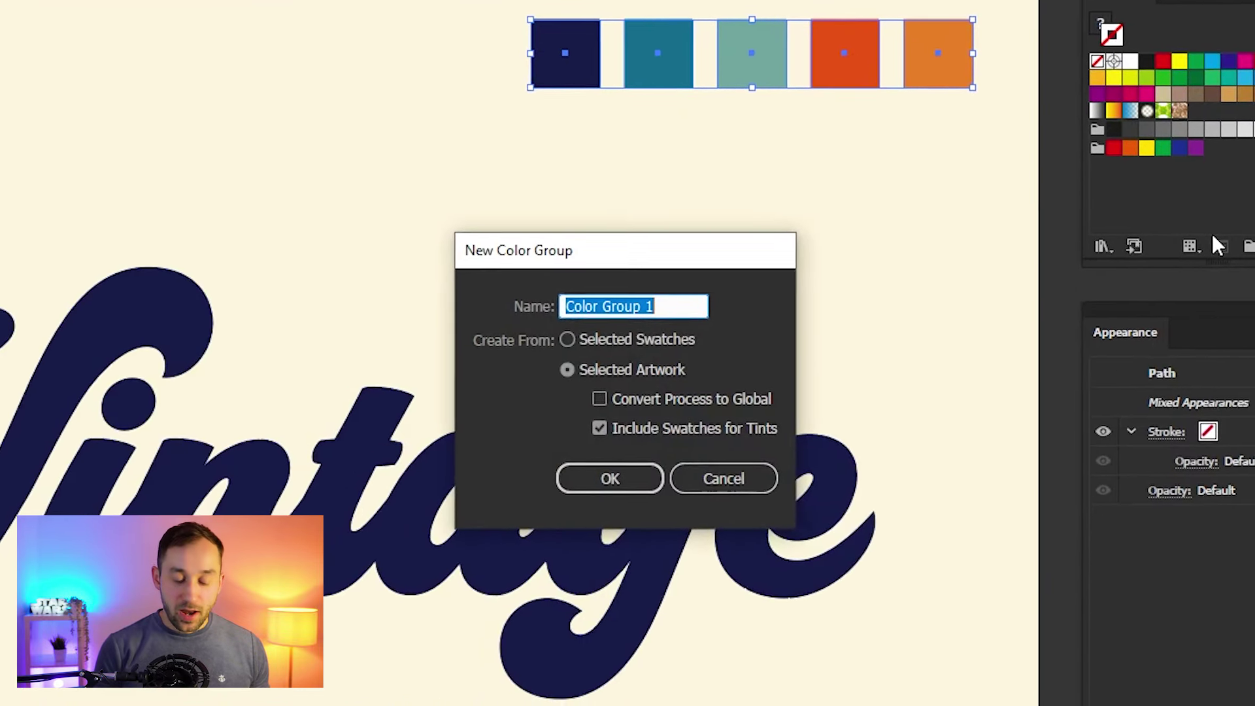
text(Retro)
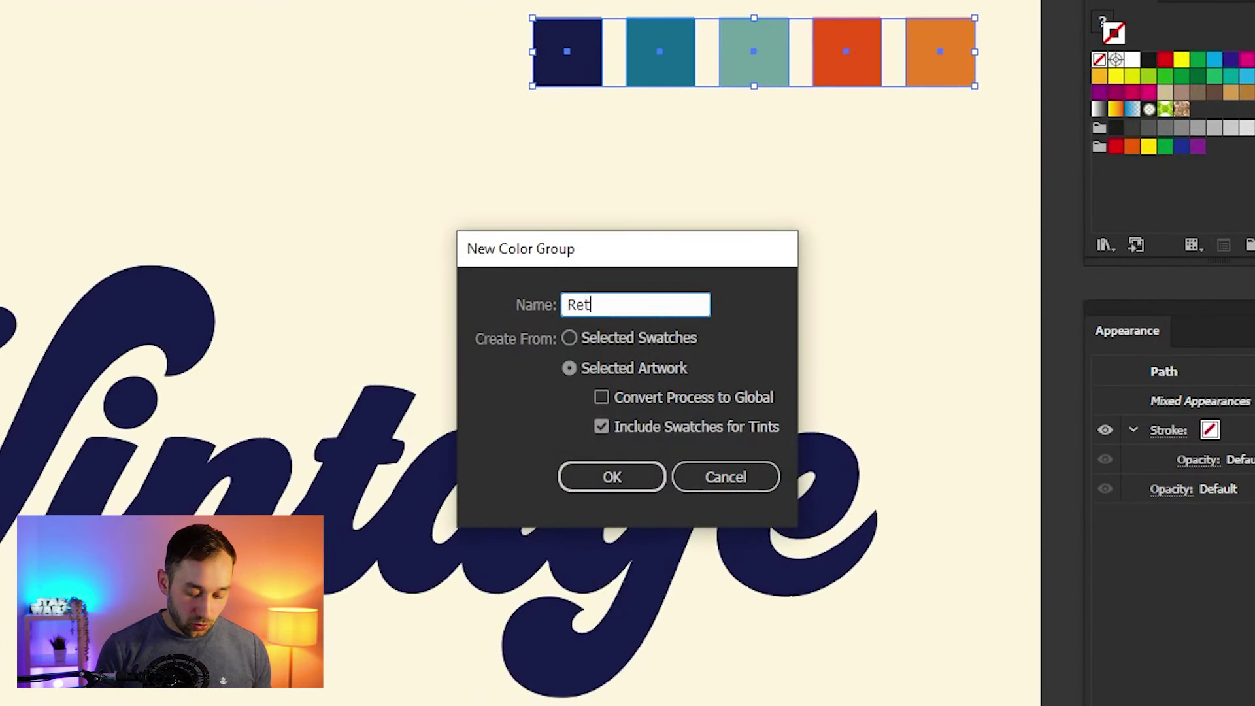
click(628, 484)
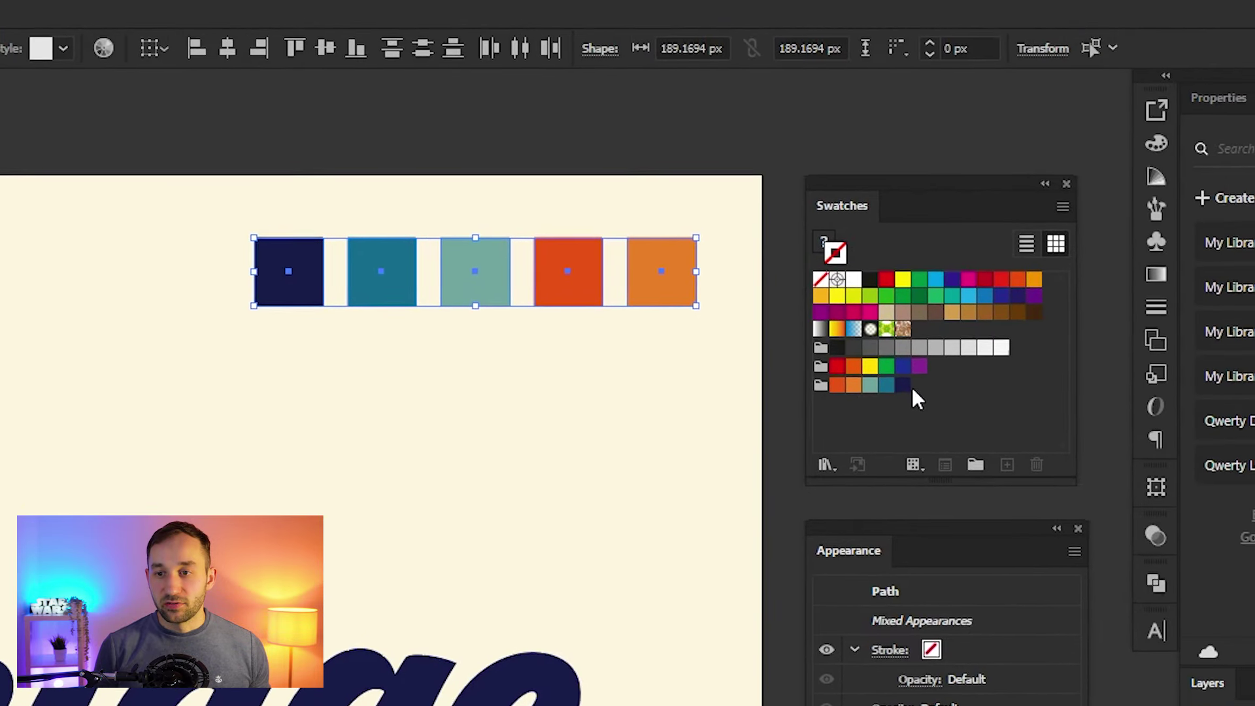
drag(196, 216, 714, 356)
key(Delete)
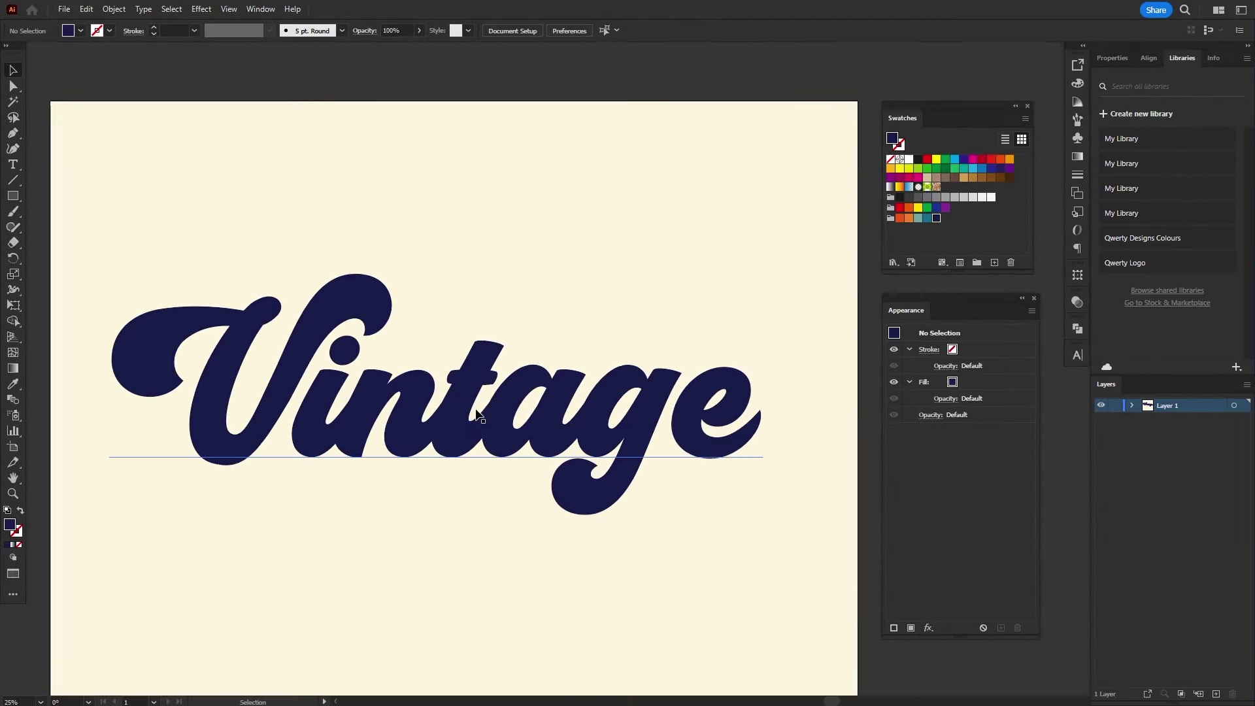
click(476, 413)
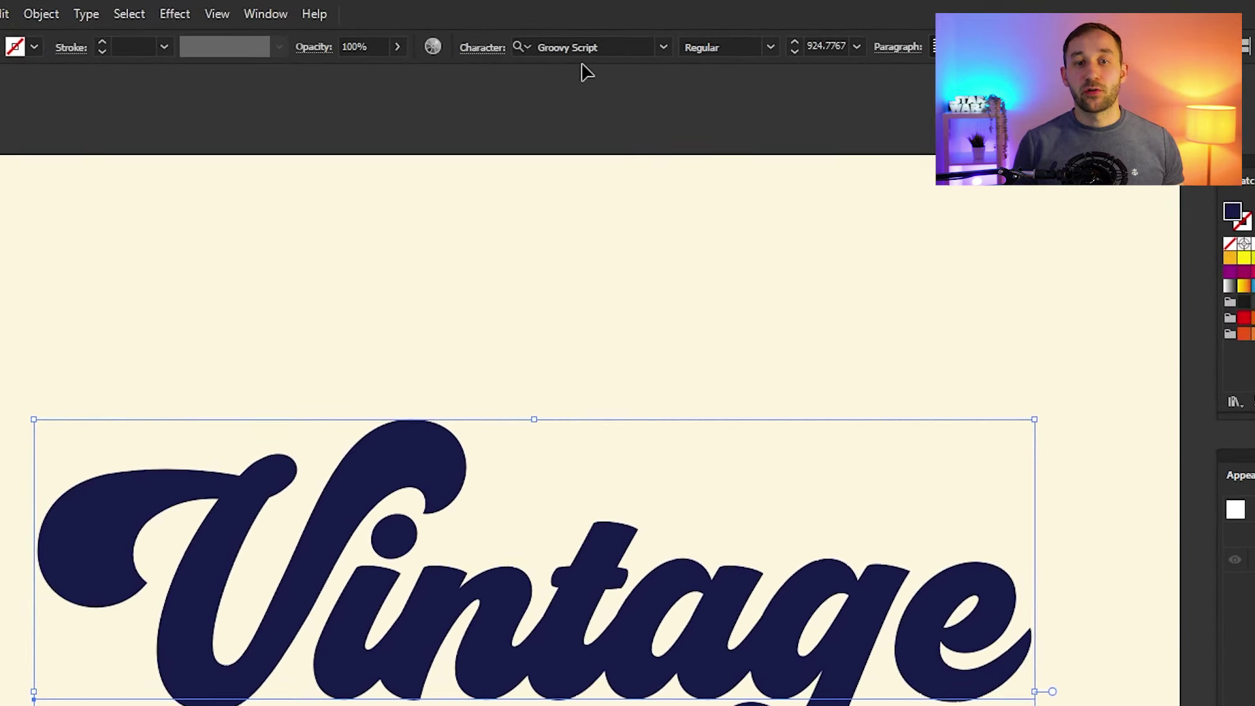
click(602, 296)
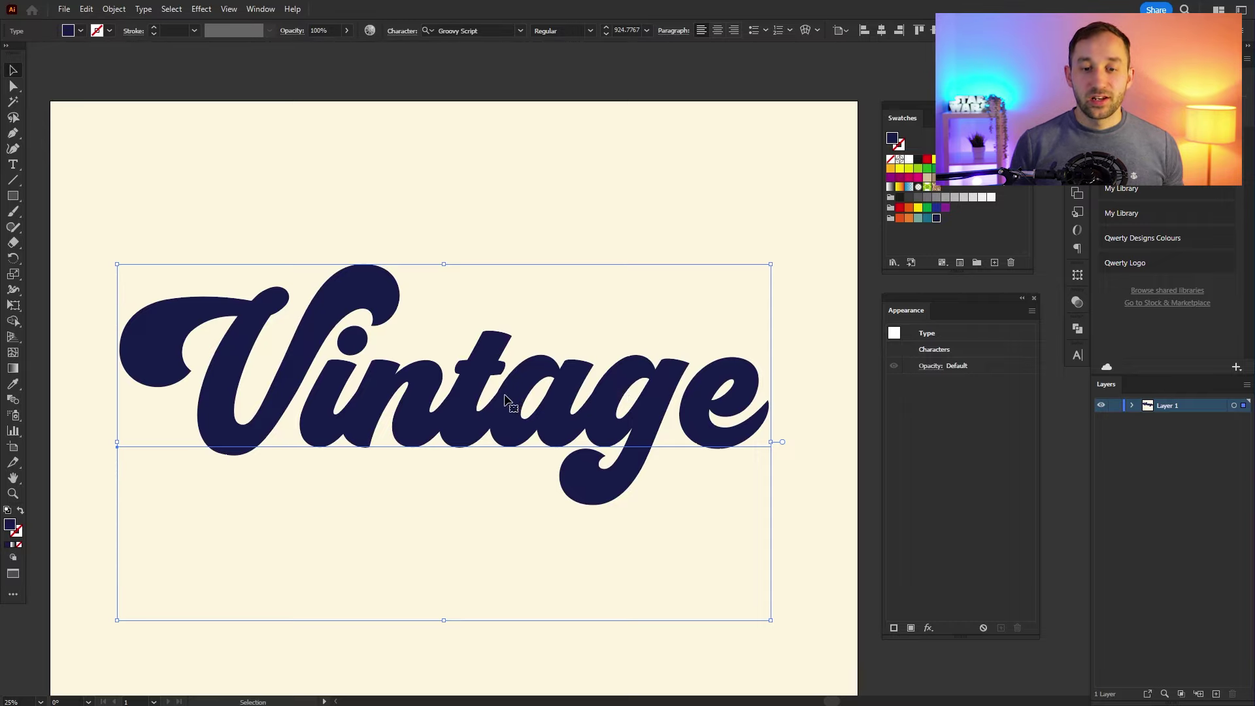
Step: Replace the t in Vintage with a swash alternate from the Glyphs panel
key(t)
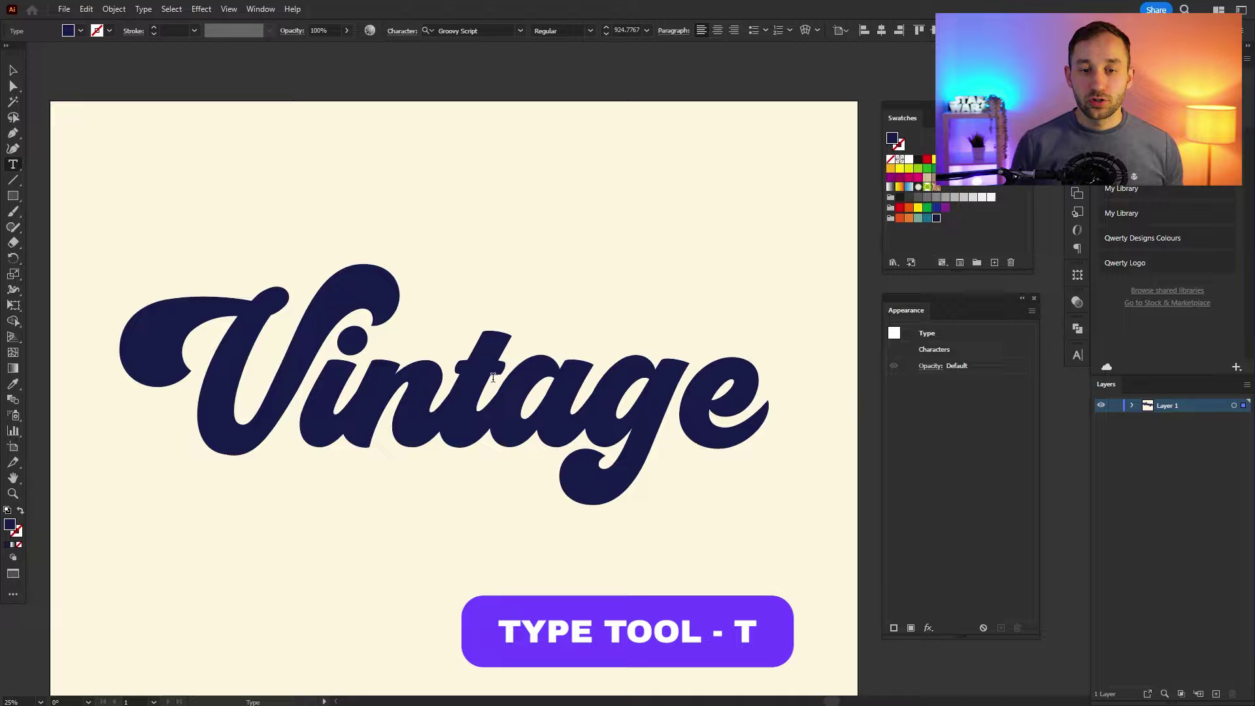
drag(483, 378, 468, 377)
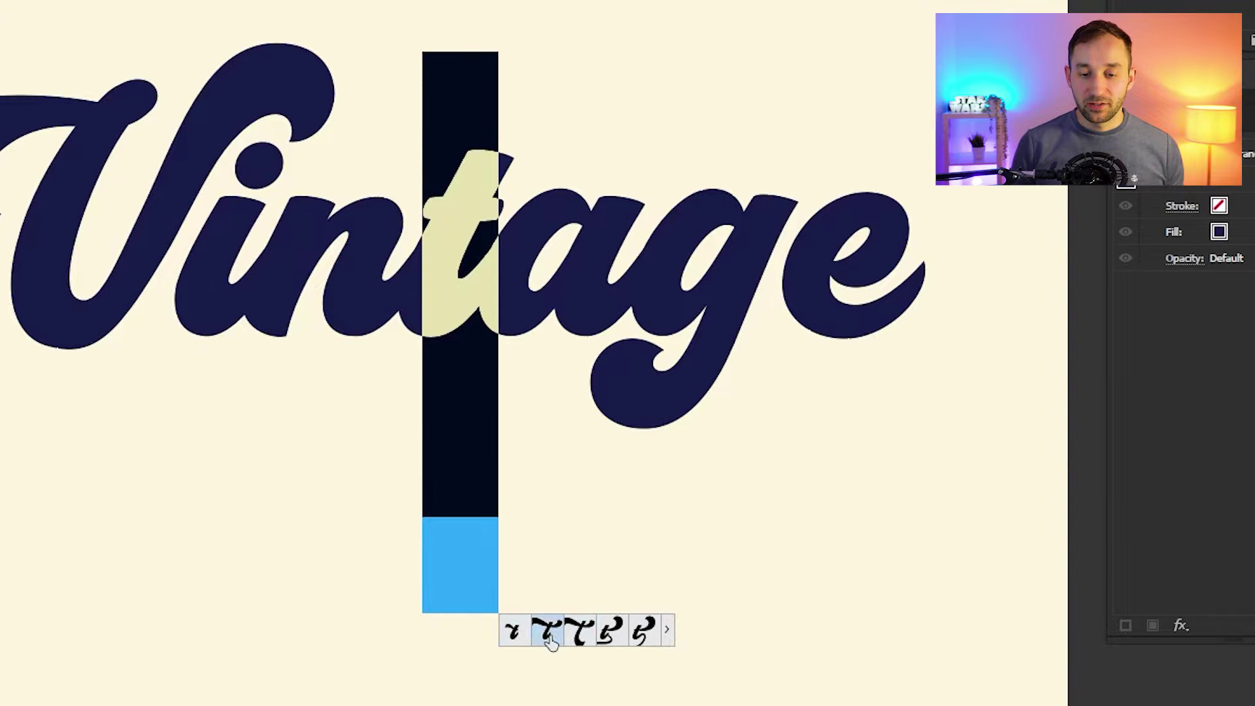
click(668, 632)
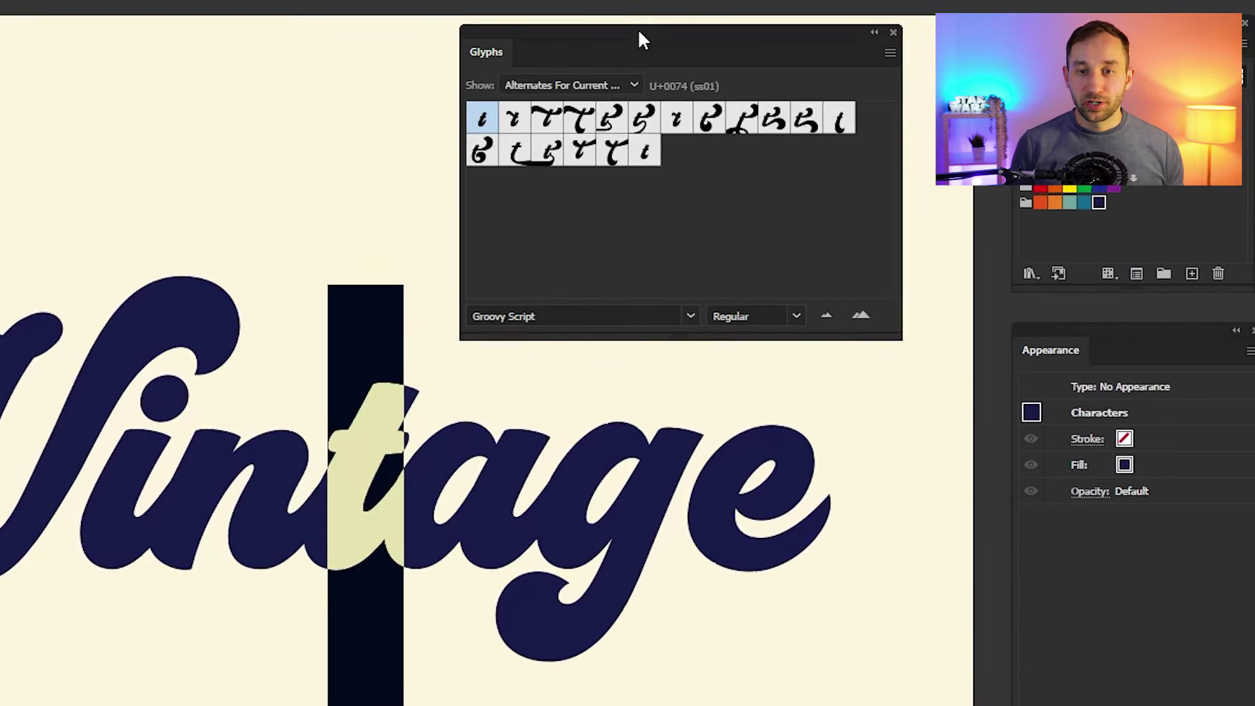
drag(641, 39, 658, 23)
double_click(661, 102)
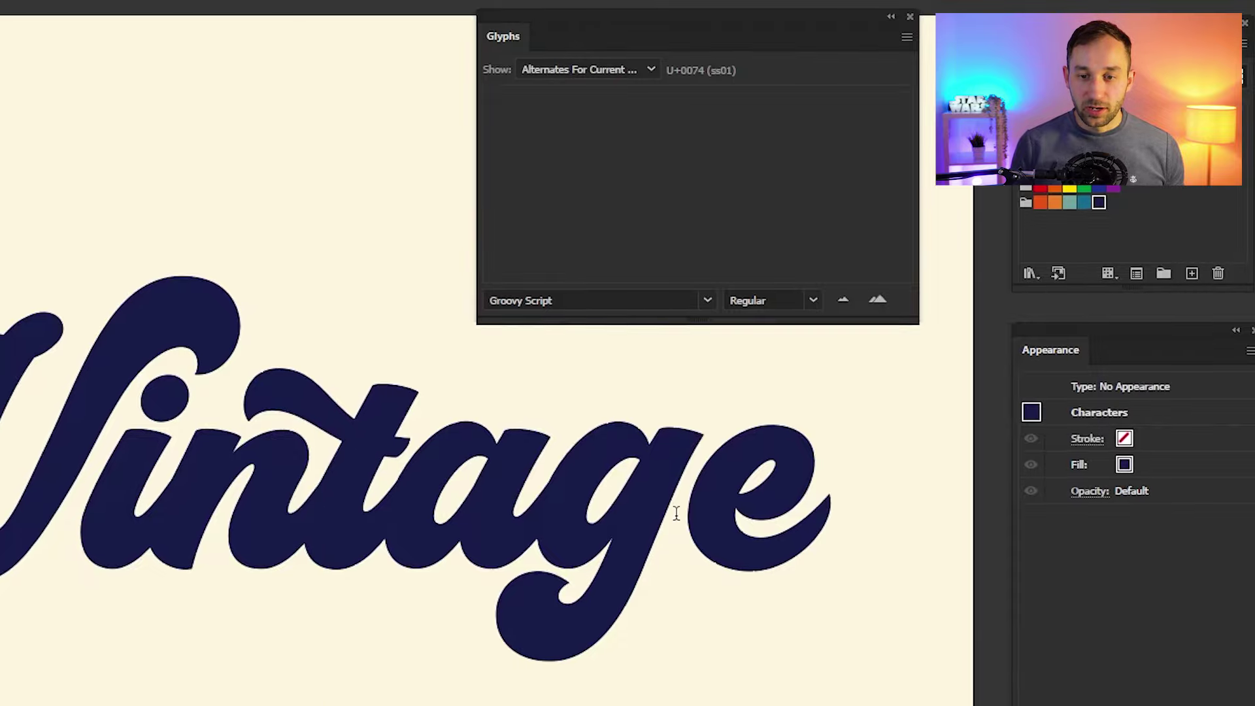
Step: Swap the g in Vintage for an alternate glyph, trying several before settling
drag(556, 503, 644, 498)
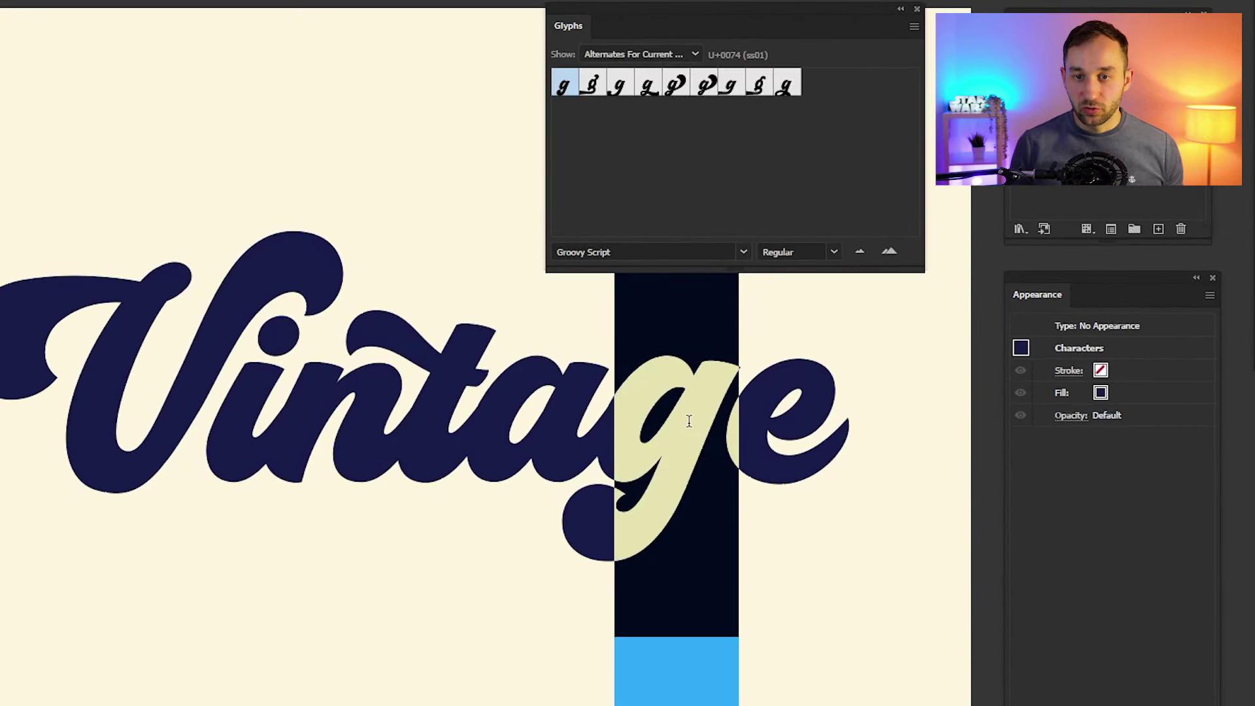
double_click(763, 90)
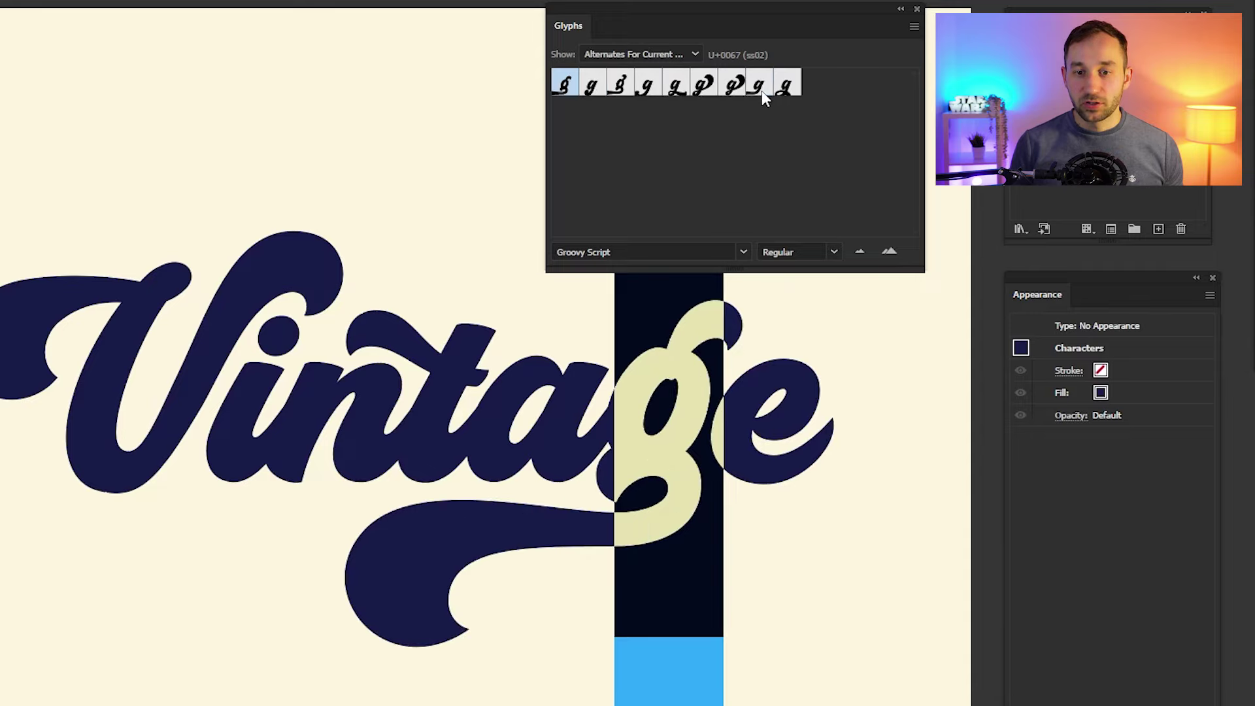
double_click(701, 88)
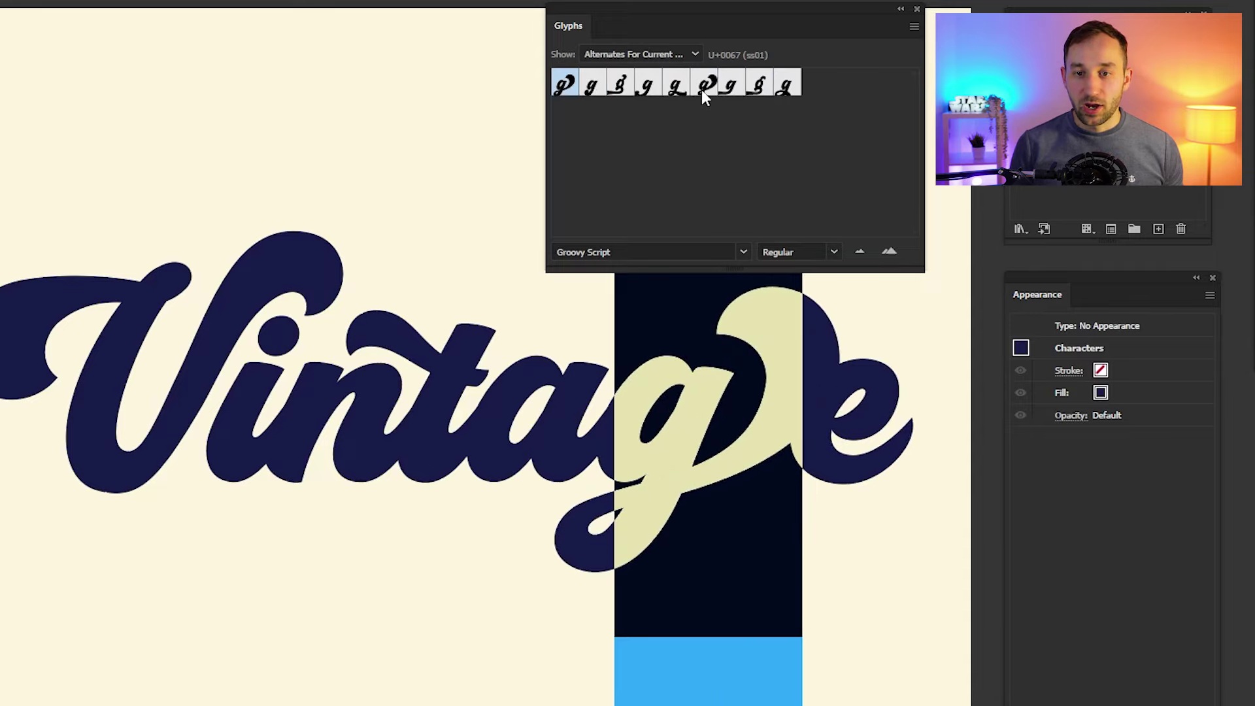
double_click(677, 89)
click(748, 426)
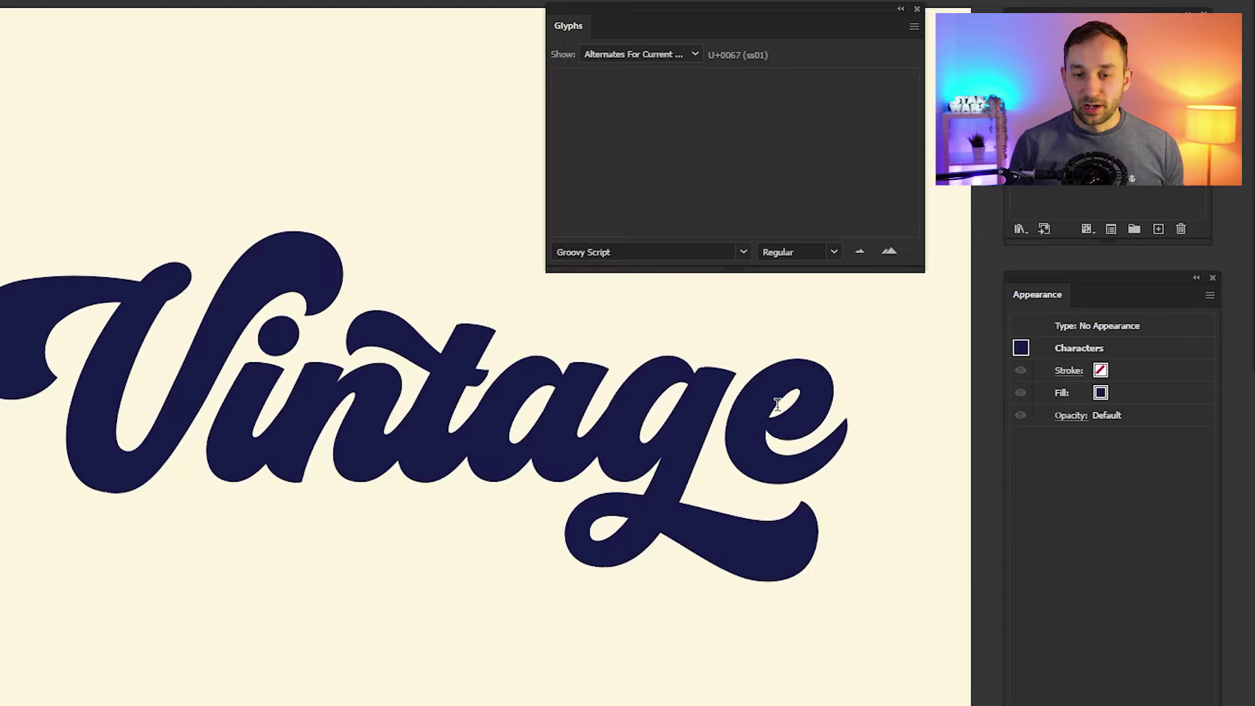
Step: Replace the final e with its swash alternate and select the whole text object
drag(778, 405, 804, 406)
double_click(649, 89)
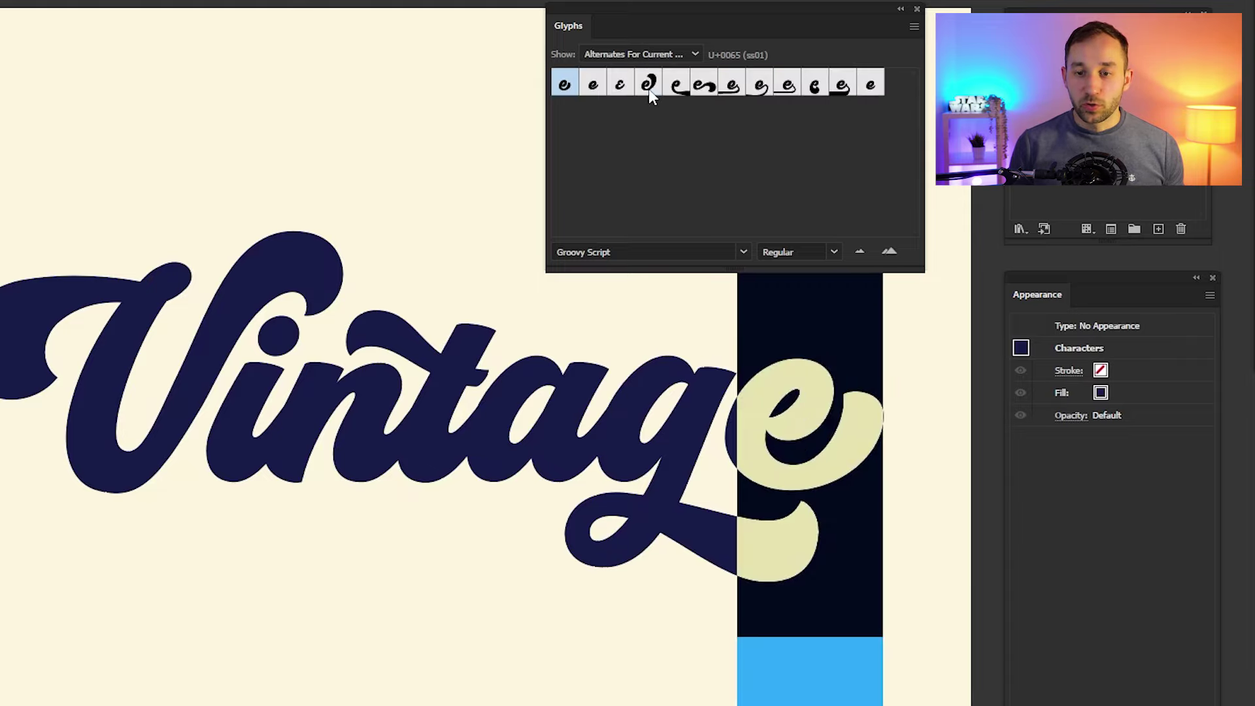
click(795, 445)
click(901, 10)
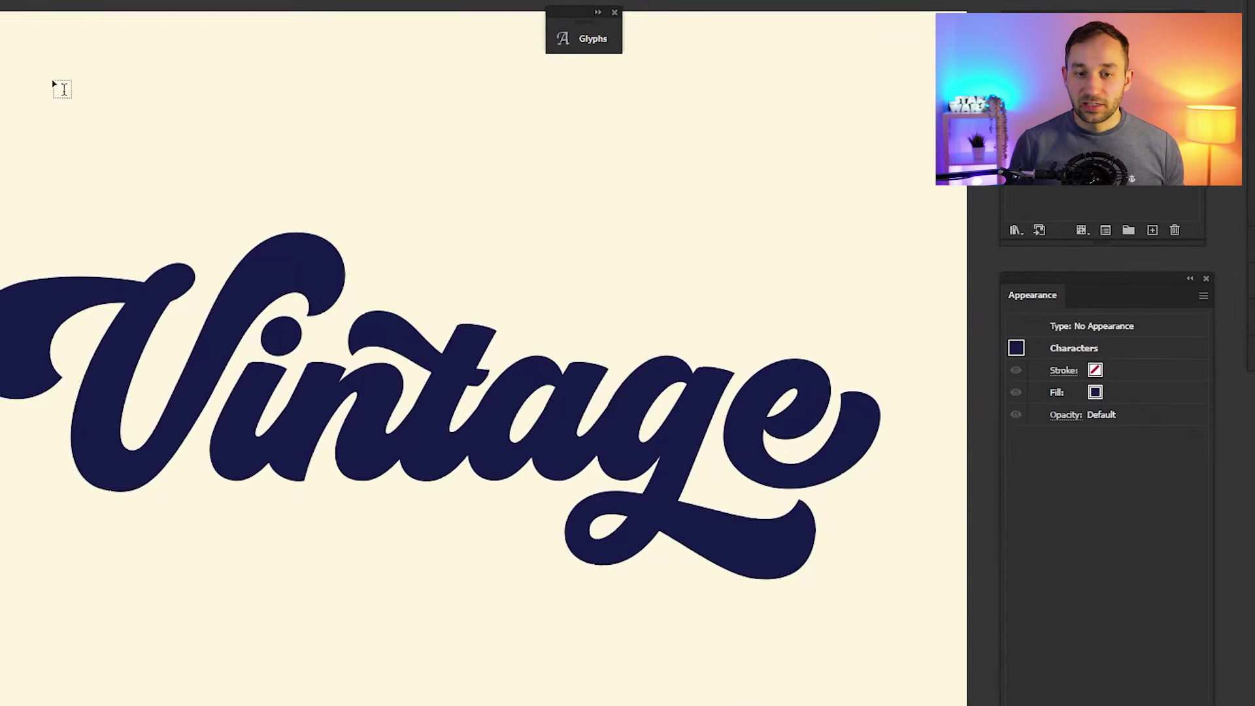
key(Escape)
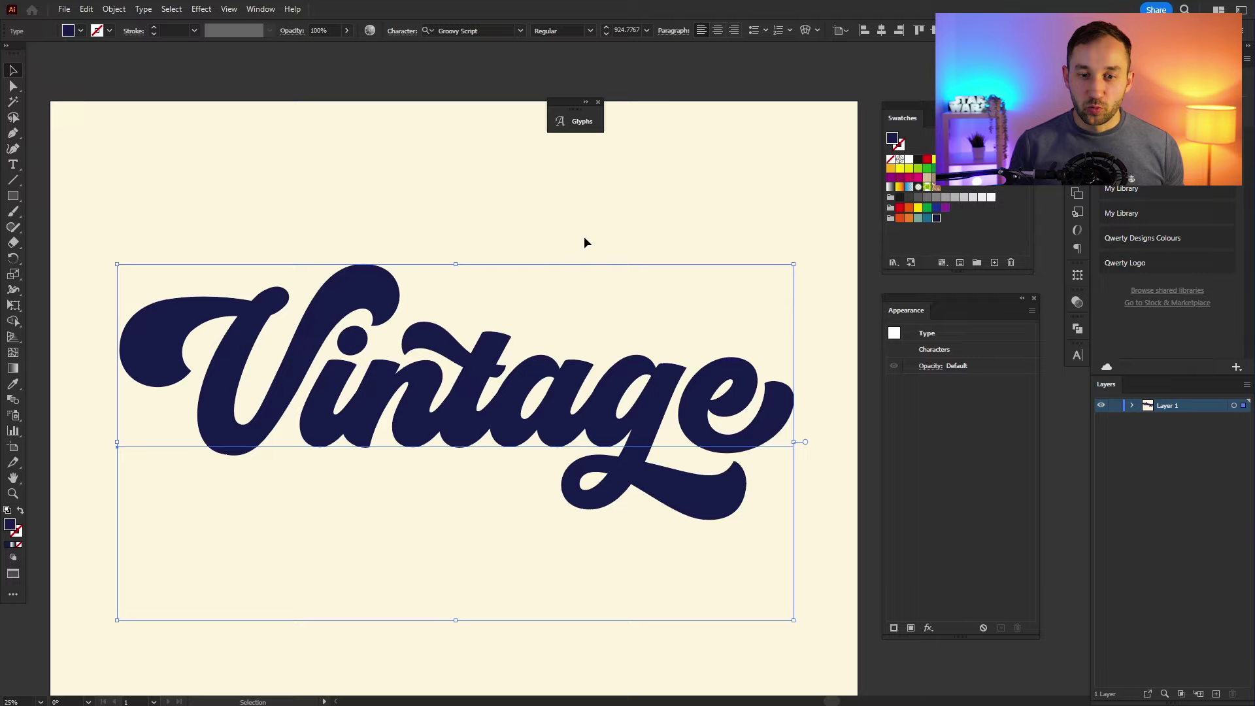
click(581, 121)
drag(767, 99, 852, 50)
Step: Add a new stroke to the Vintage text and move it beneath the fill
click(538, 187)
scroll(673, 314, right, 1)
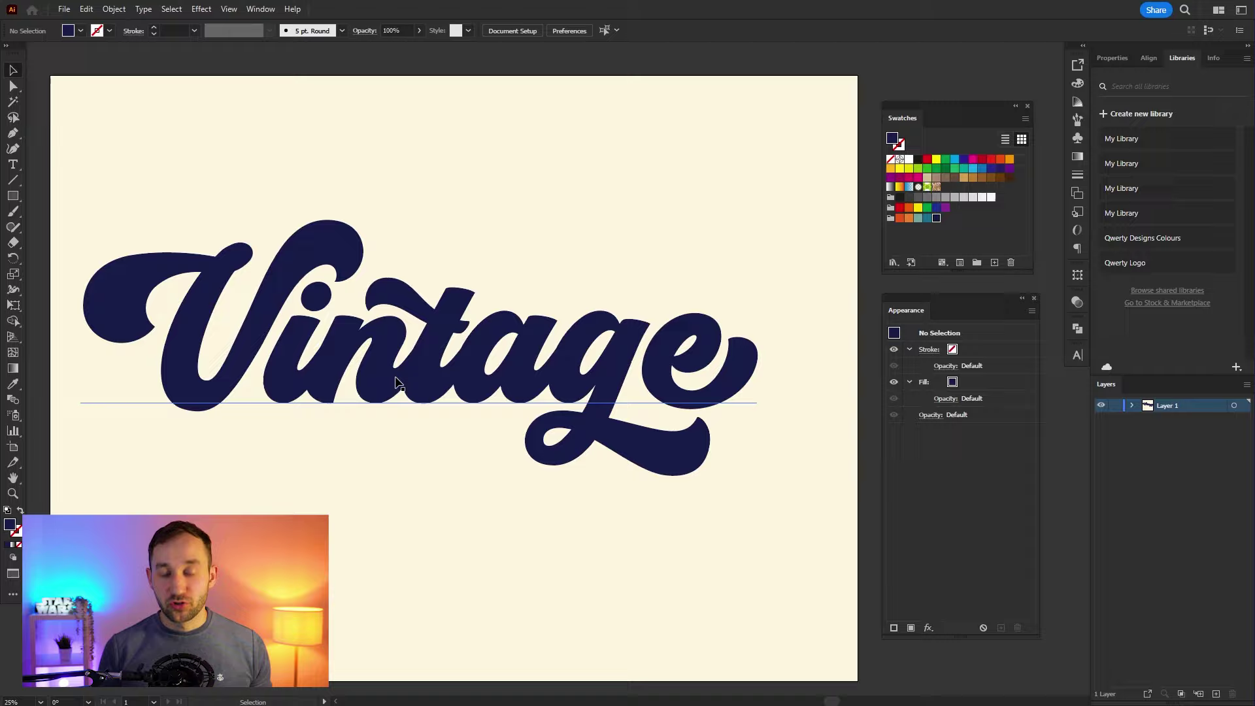
click(386, 315)
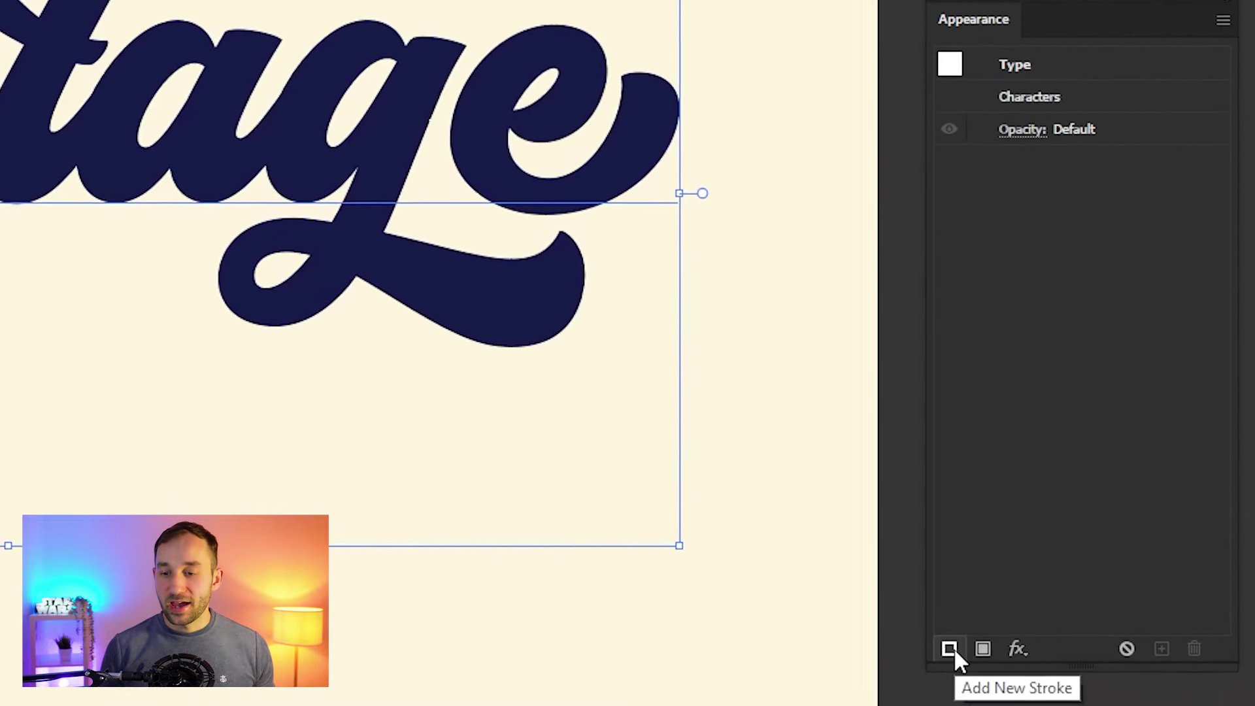
click(950, 650)
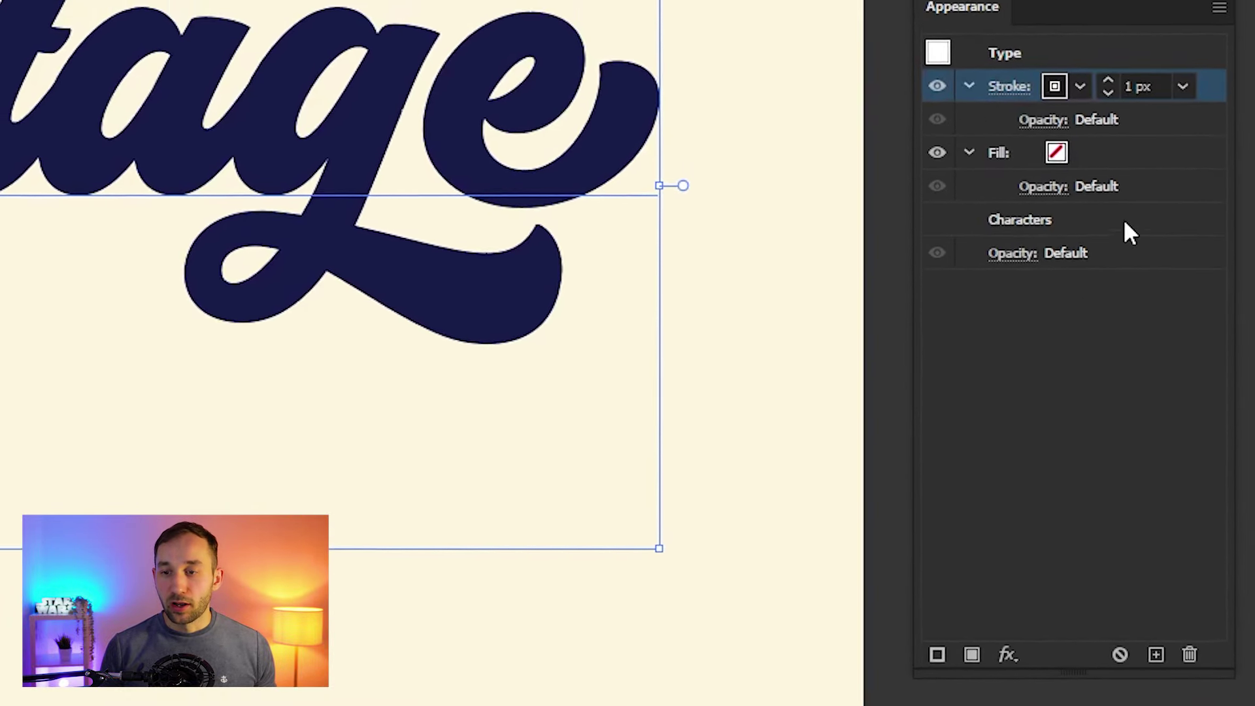
mouse_move(1205, 85)
mouse_down()
mouse_move(1164, 241)
mouse_move(1031, 246)
mouse_move(1065, 243)
mouse_up()
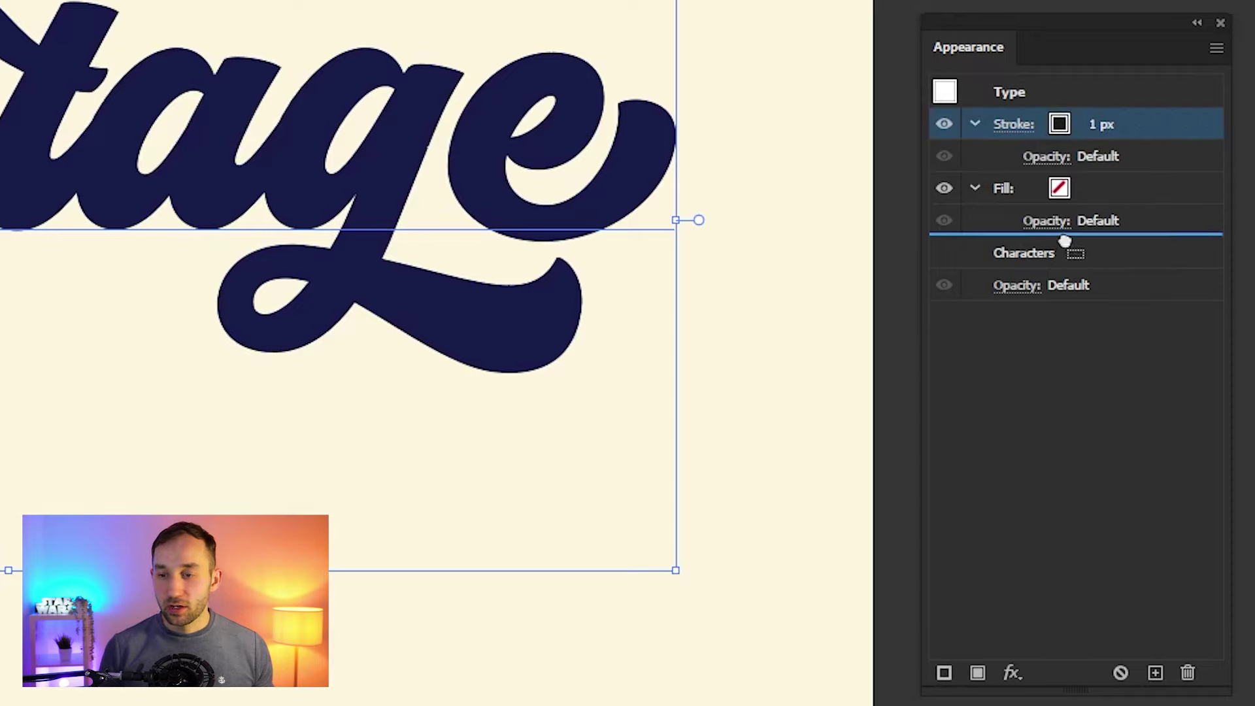
Step: Set the Vintage text's fill to white
click(1056, 128)
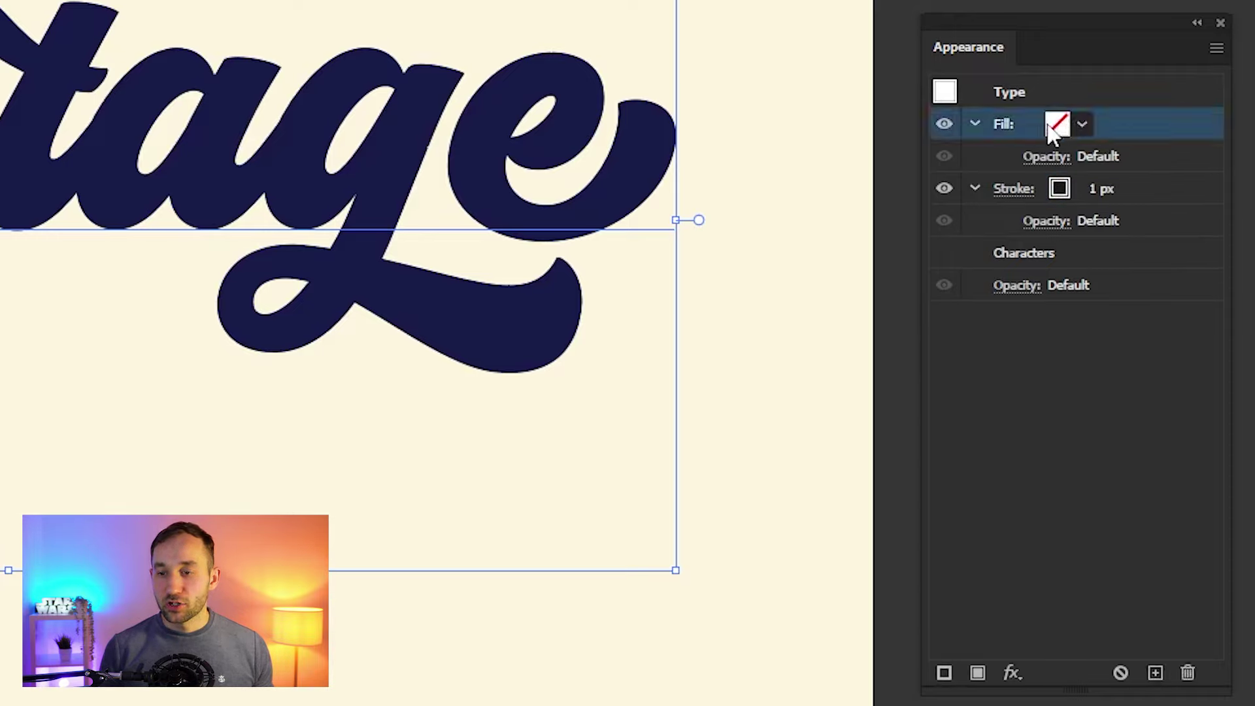
click(1060, 127)
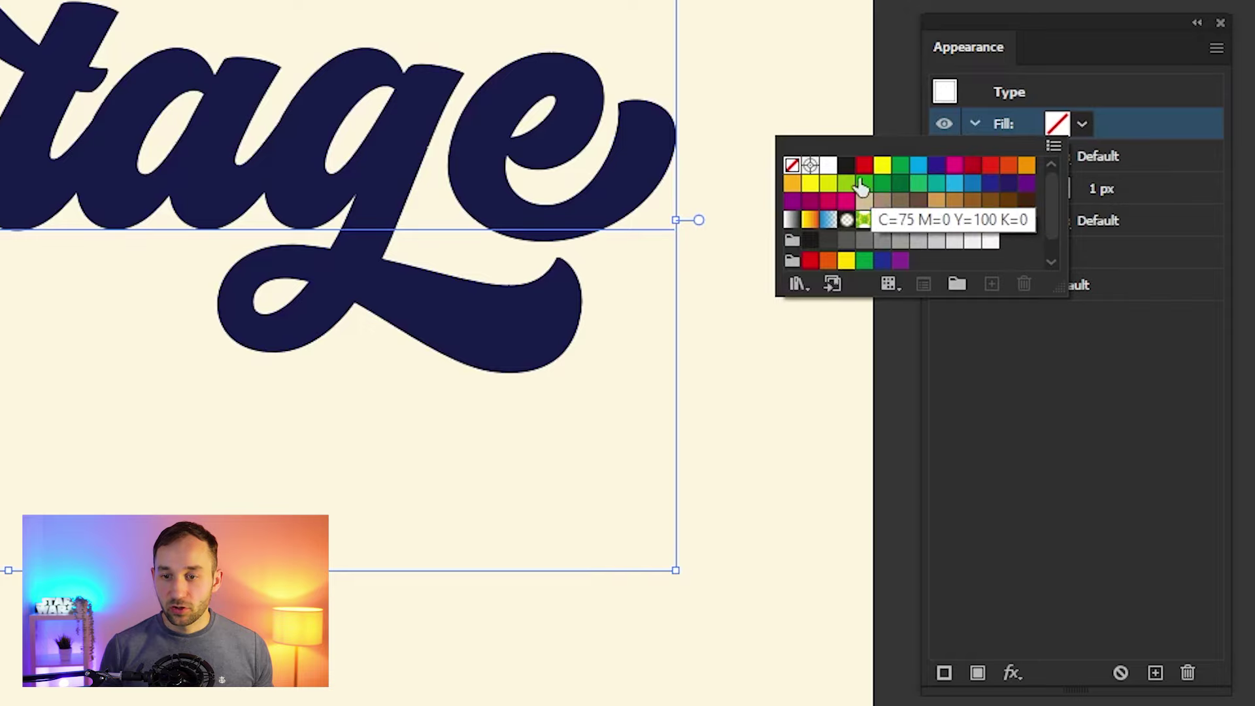
click(829, 166)
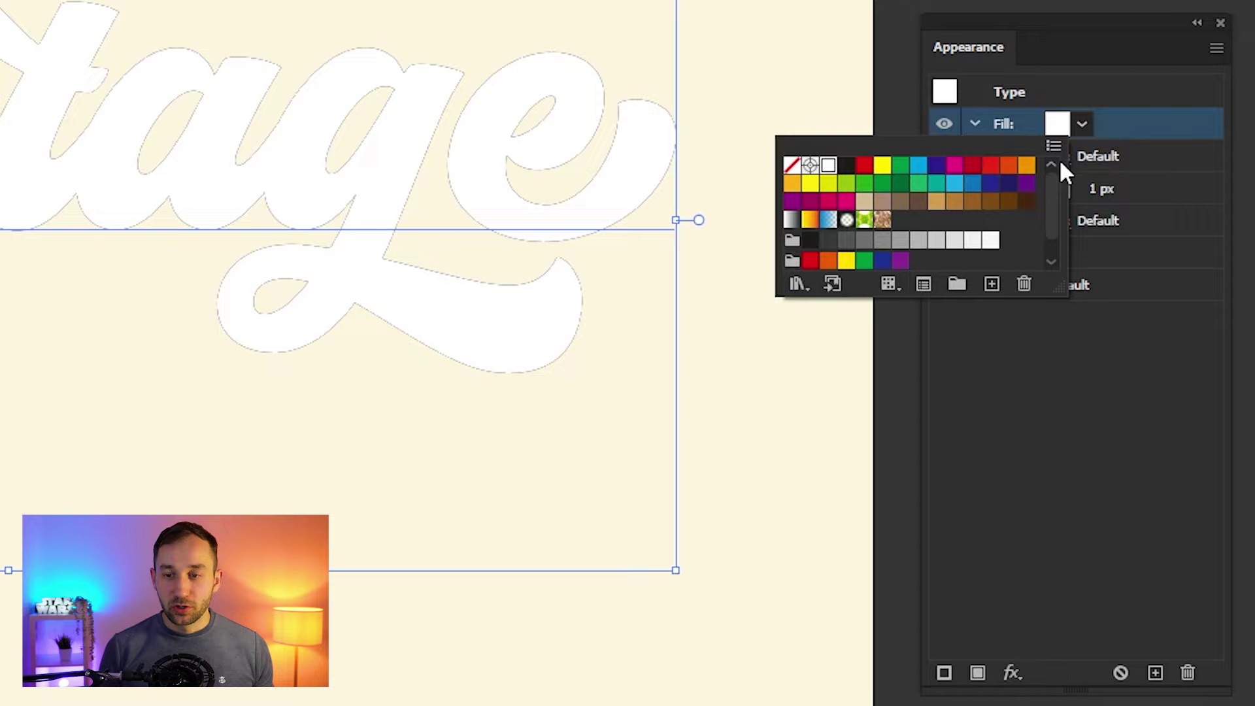
click(1141, 314)
Step: Colour the stroke dark navy and raise its weight to 50 px
click(1057, 182)
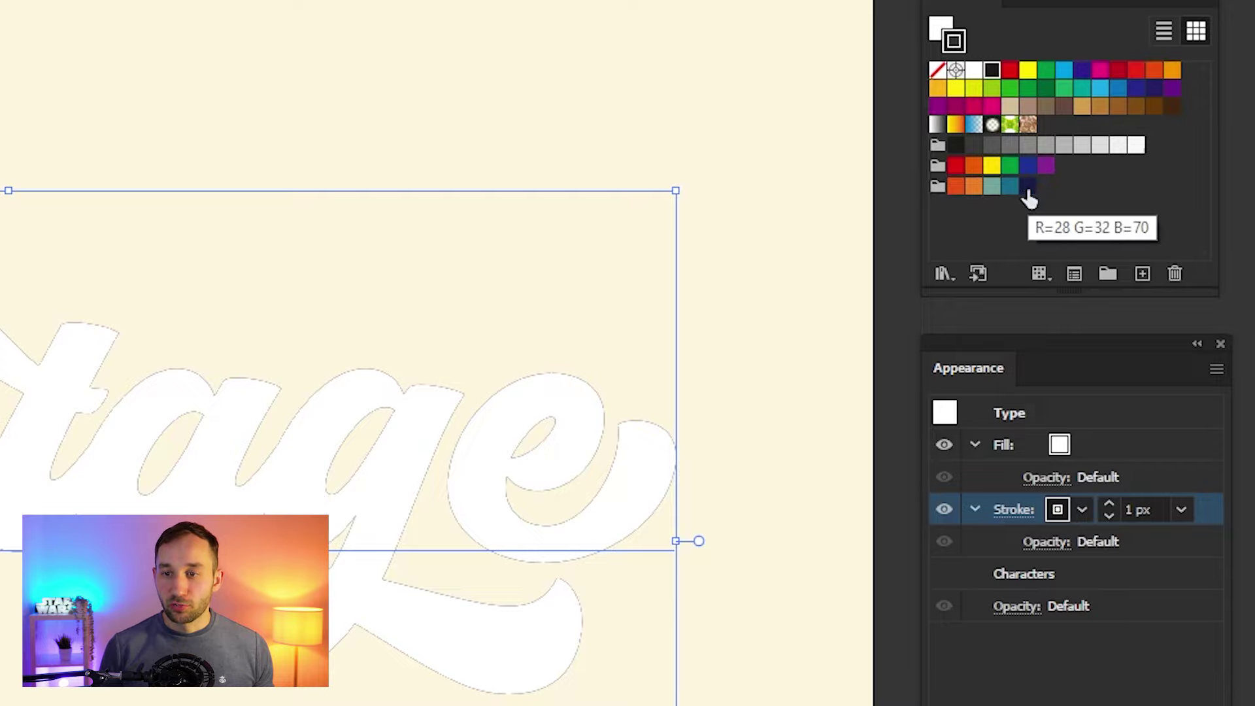
click(1027, 190)
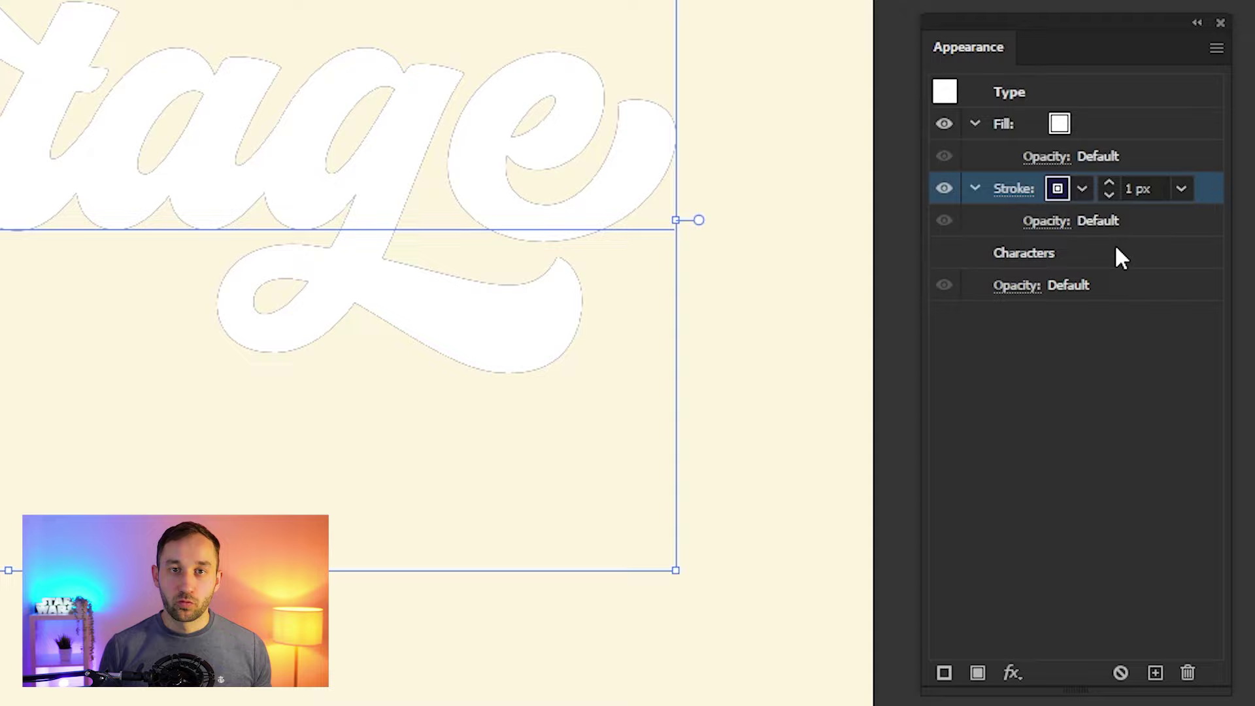
shift+click(1108, 182)
shift+click(1108, 183)
shift+click(1108, 183)
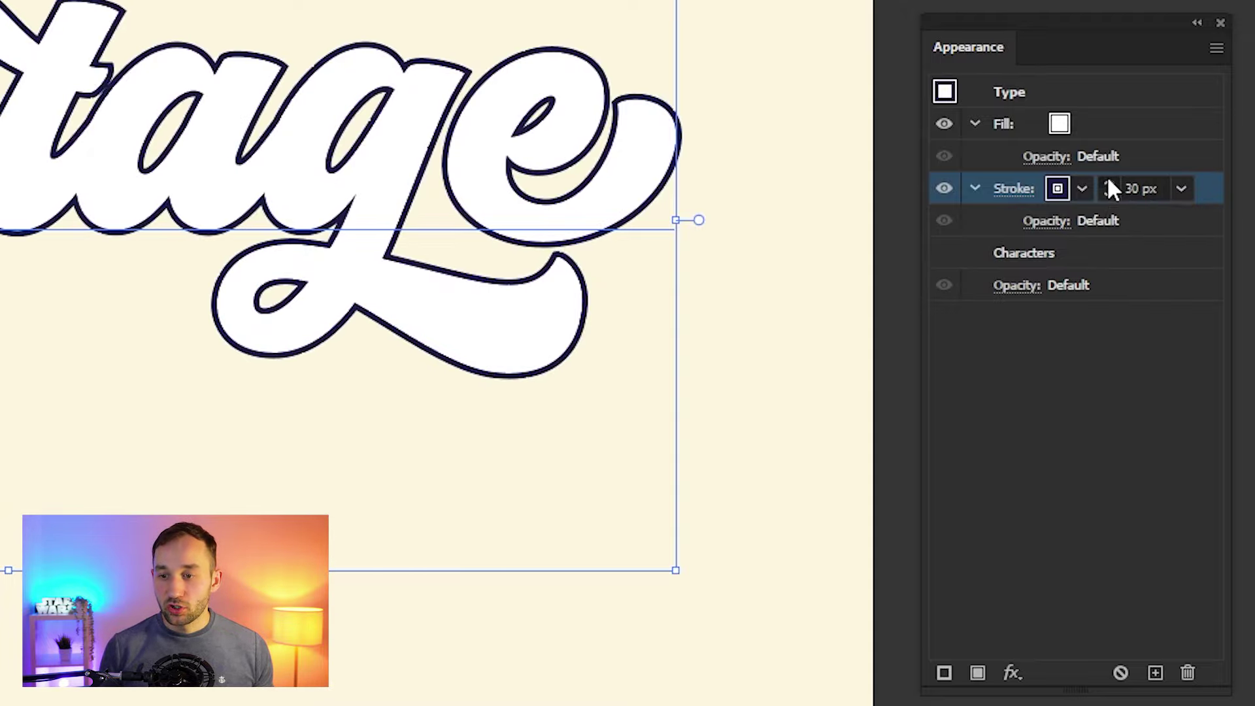
shift+click(1107, 183)
shift+click(1107, 183)
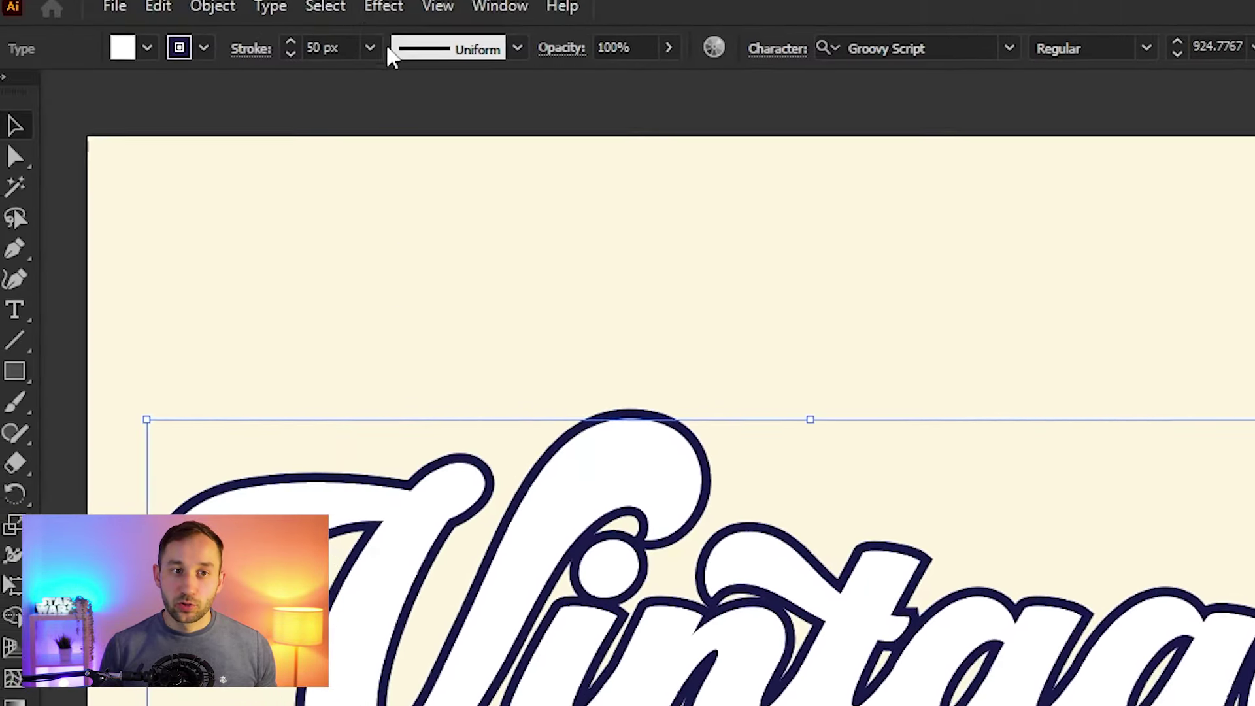
Step: Apply a Transform effect to the navy stroke: move 10 px right, 10 px down, 5 copies
click(390, 13)
mouse_move(472, 223)
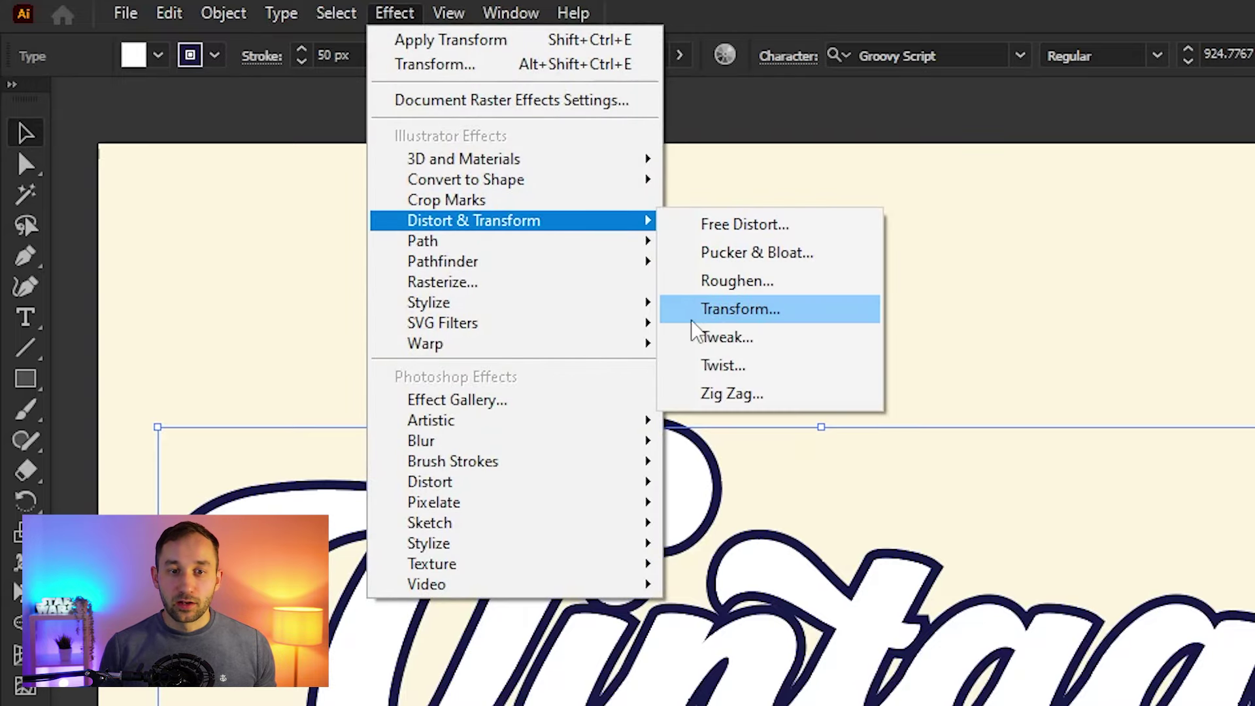
click(788, 313)
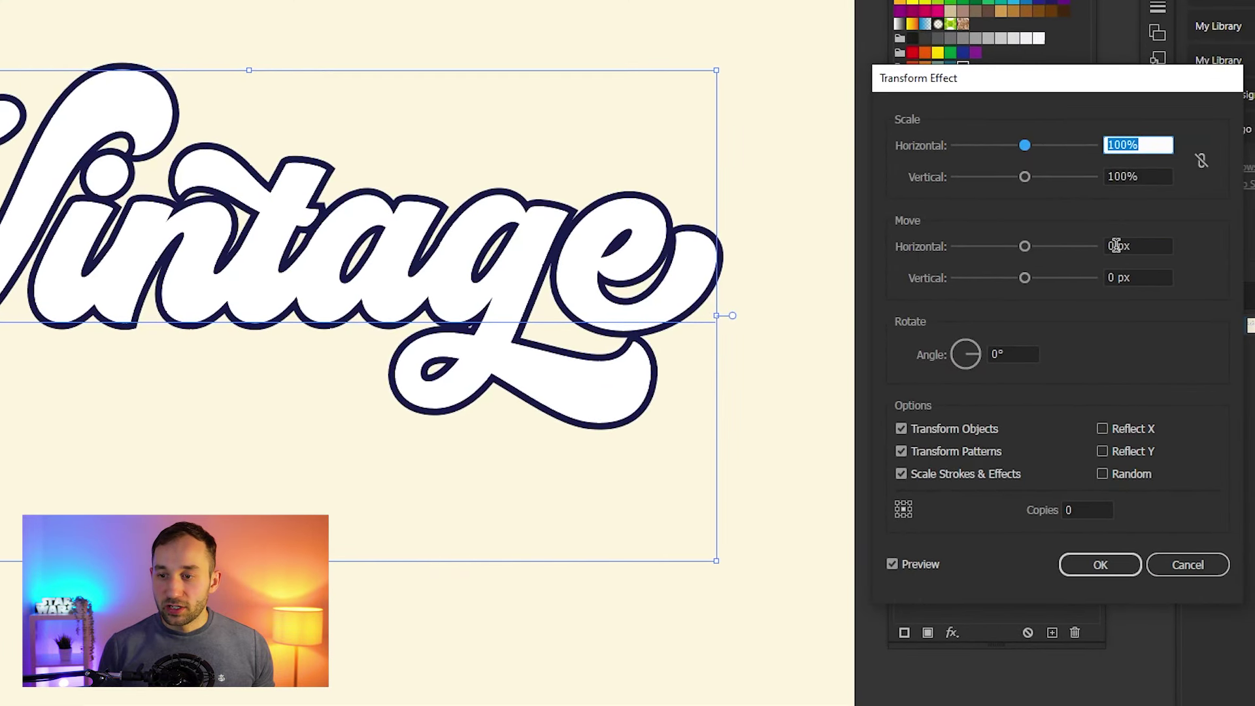
click(1110, 245)
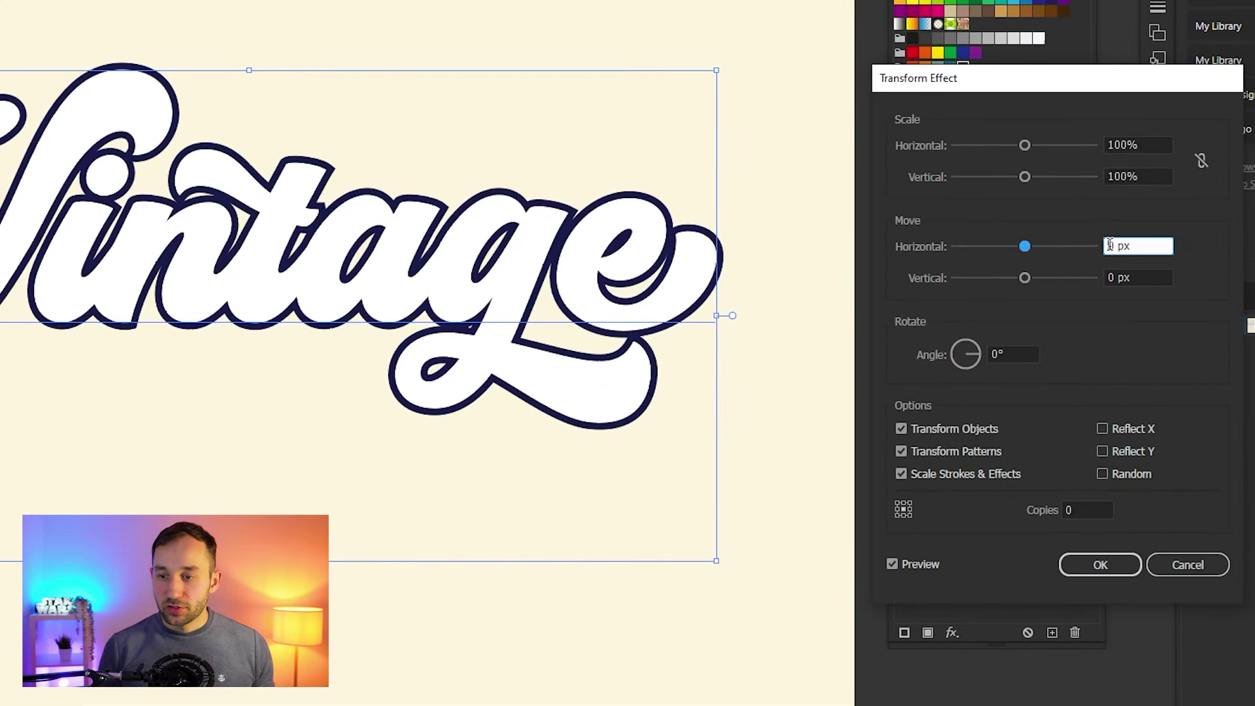
text(1)
click(1111, 280)
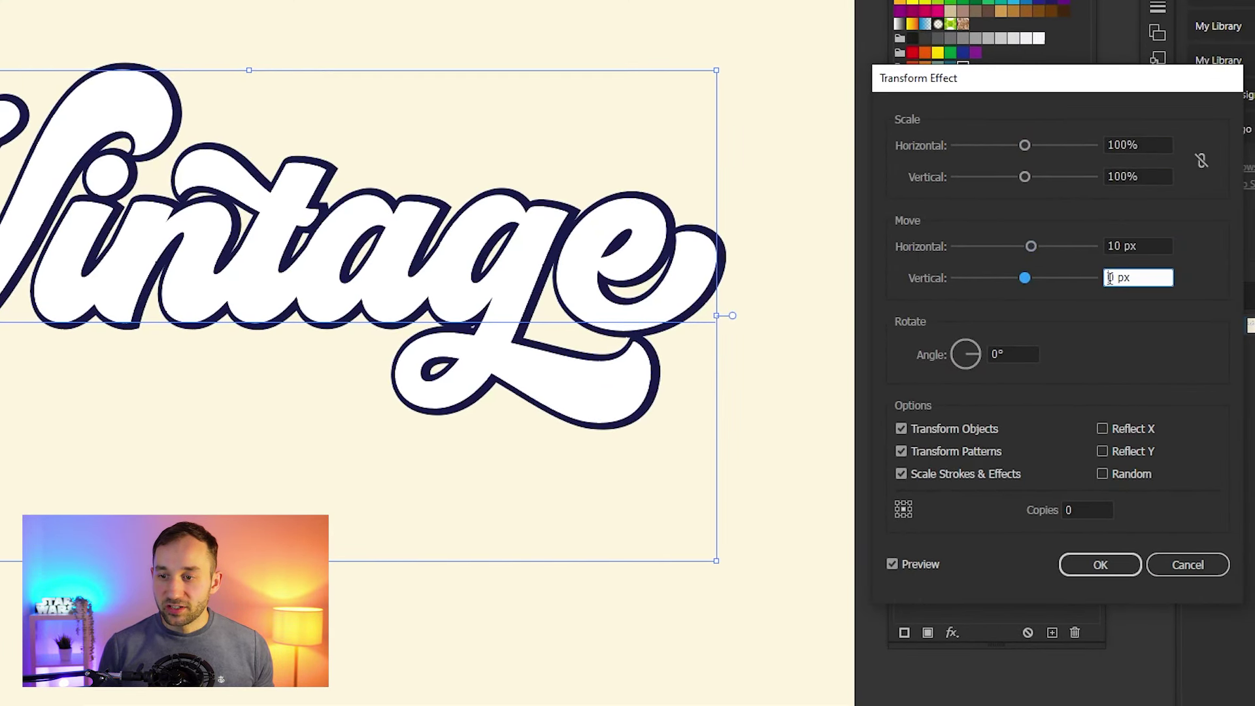
text(1)
click(1151, 249)
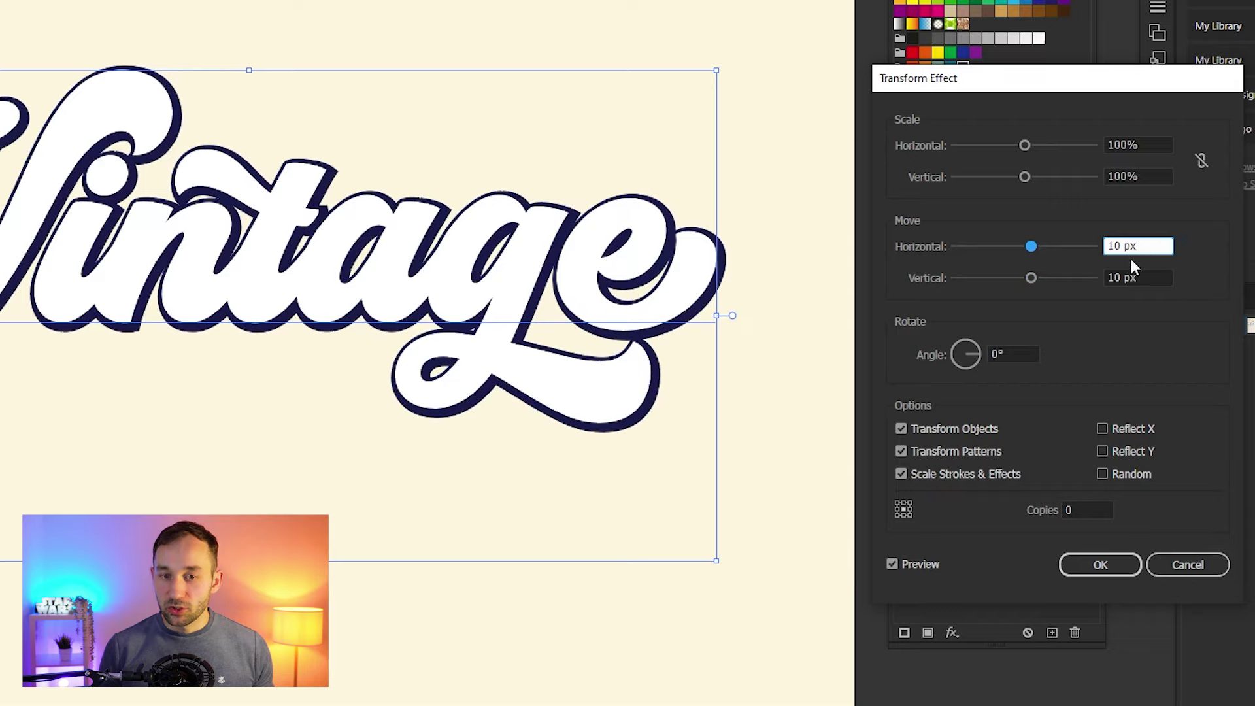
click(1096, 510)
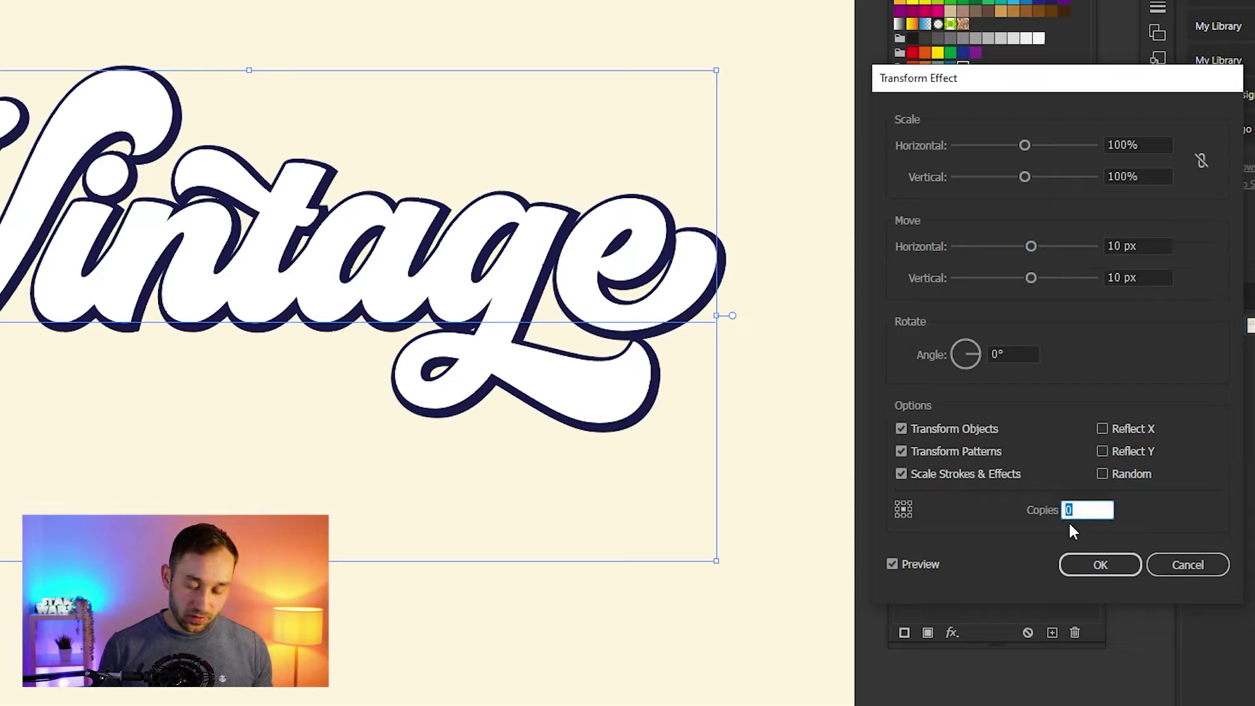
text(5)
click(1100, 564)
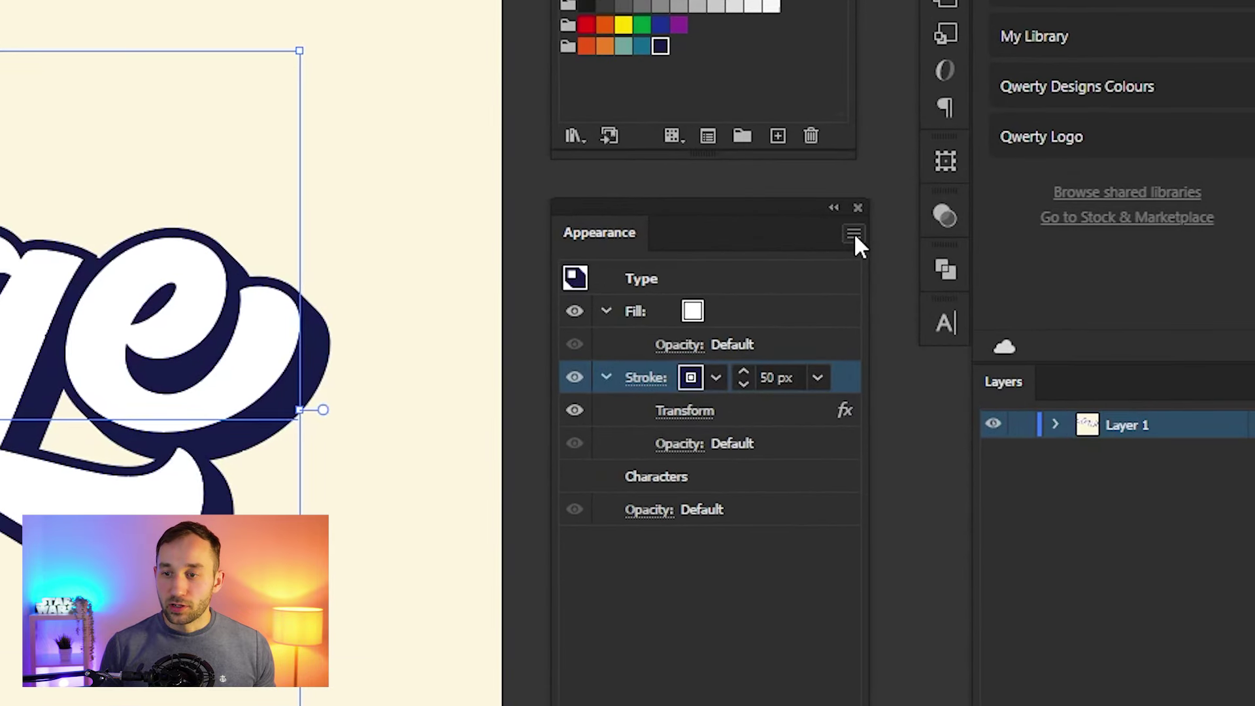
Step: Duplicate the shadow stroke and recolour the lower copy teal
click(854, 233)
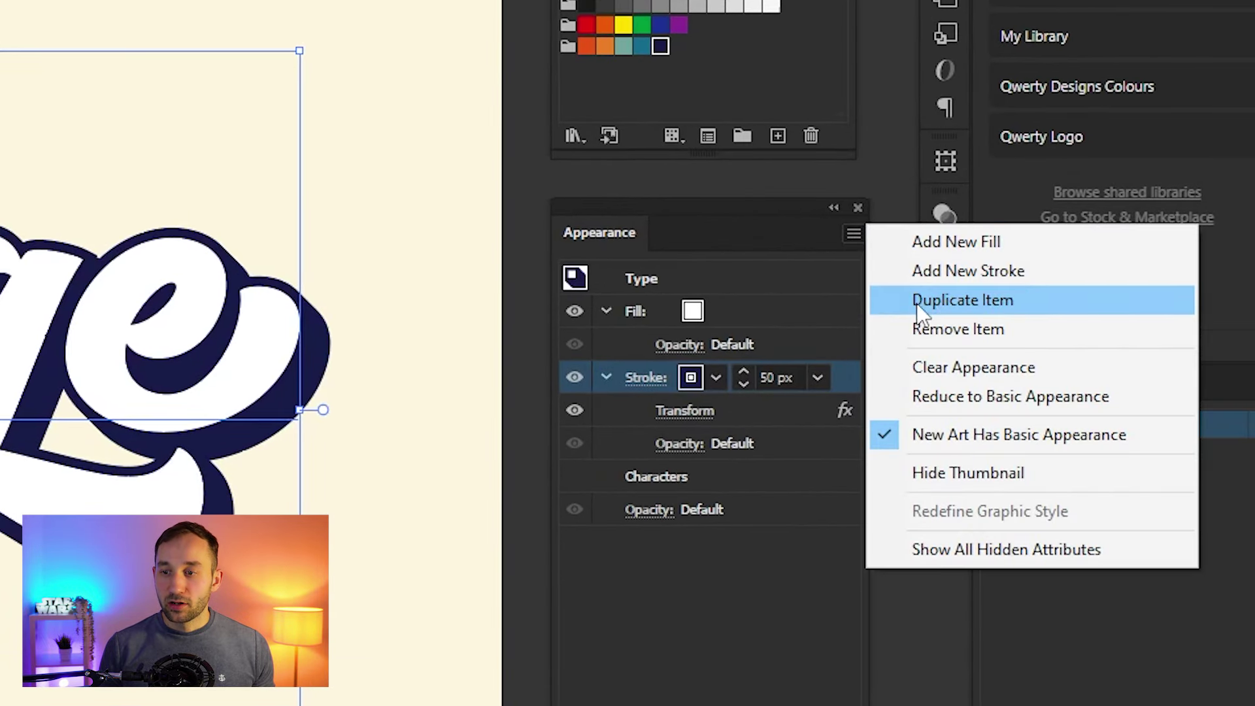
click(1001, 302)
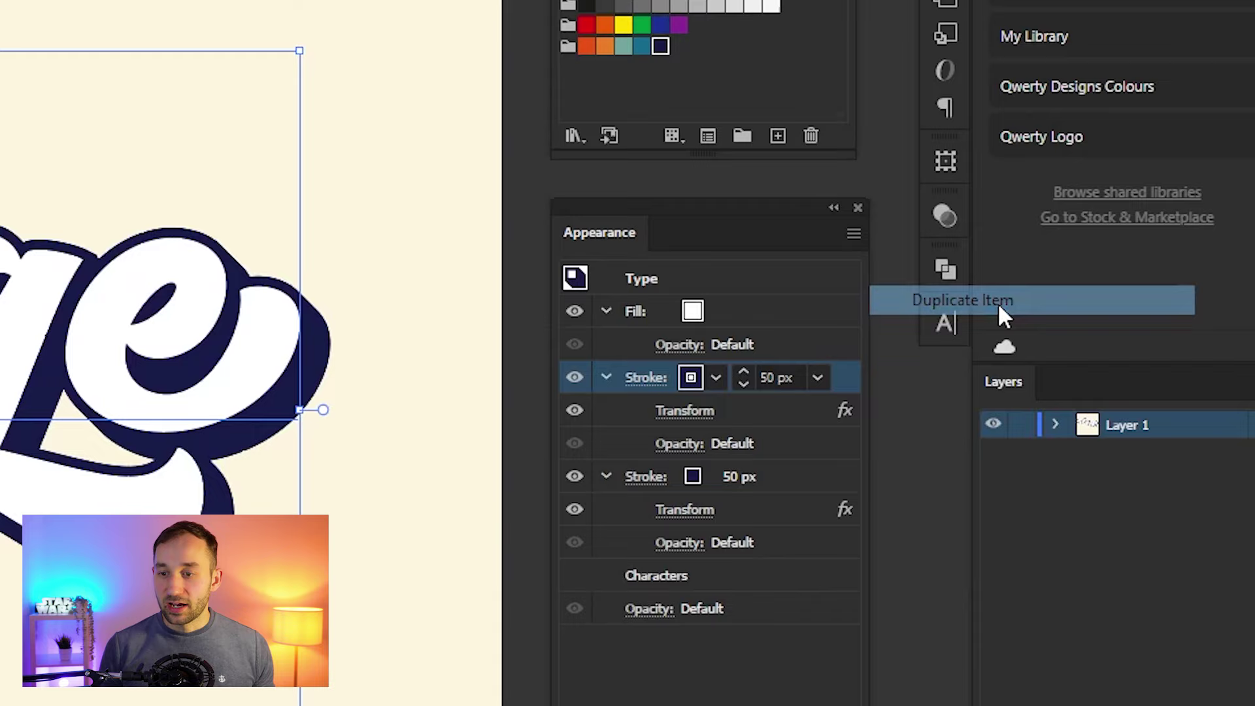
click(786, 478)
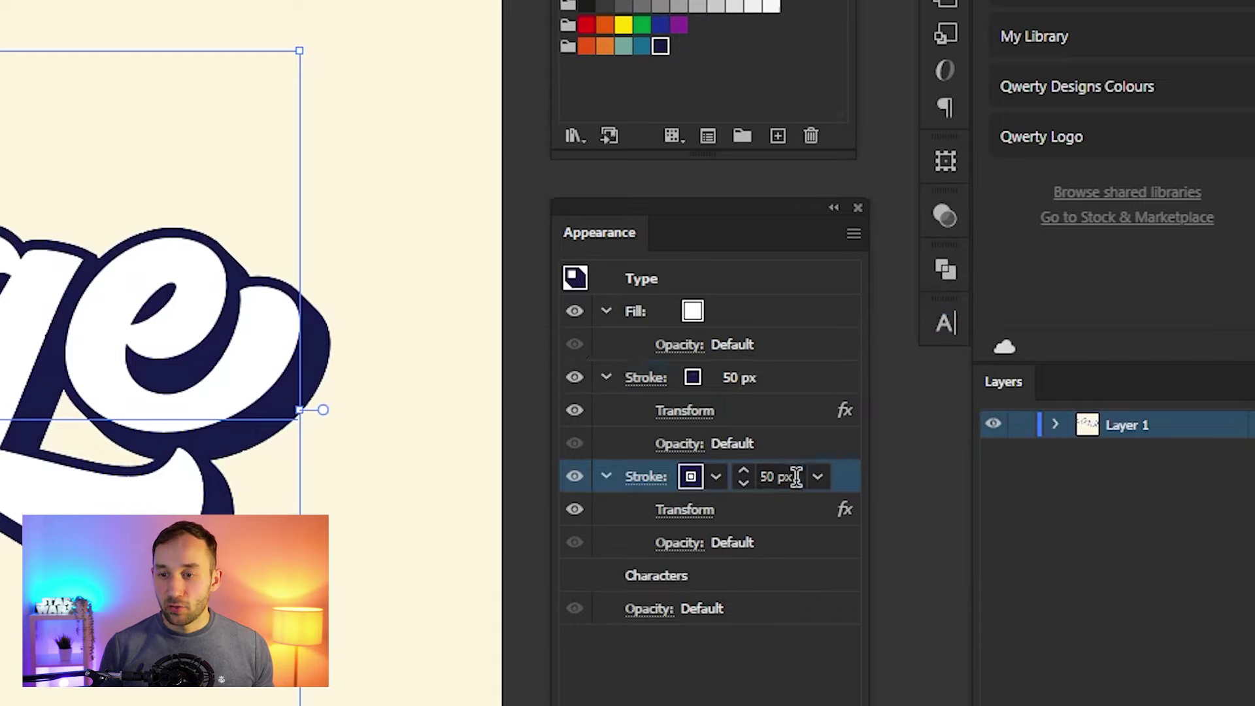
click(695, 480)
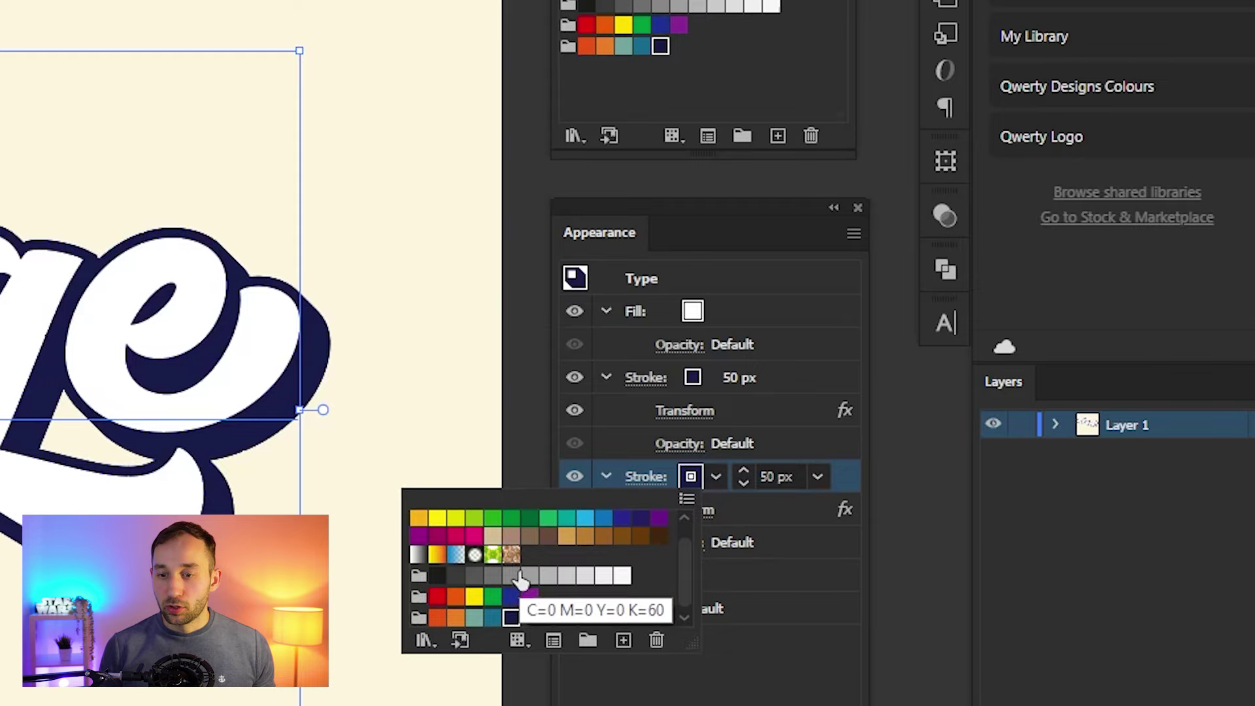
click(492, 613)
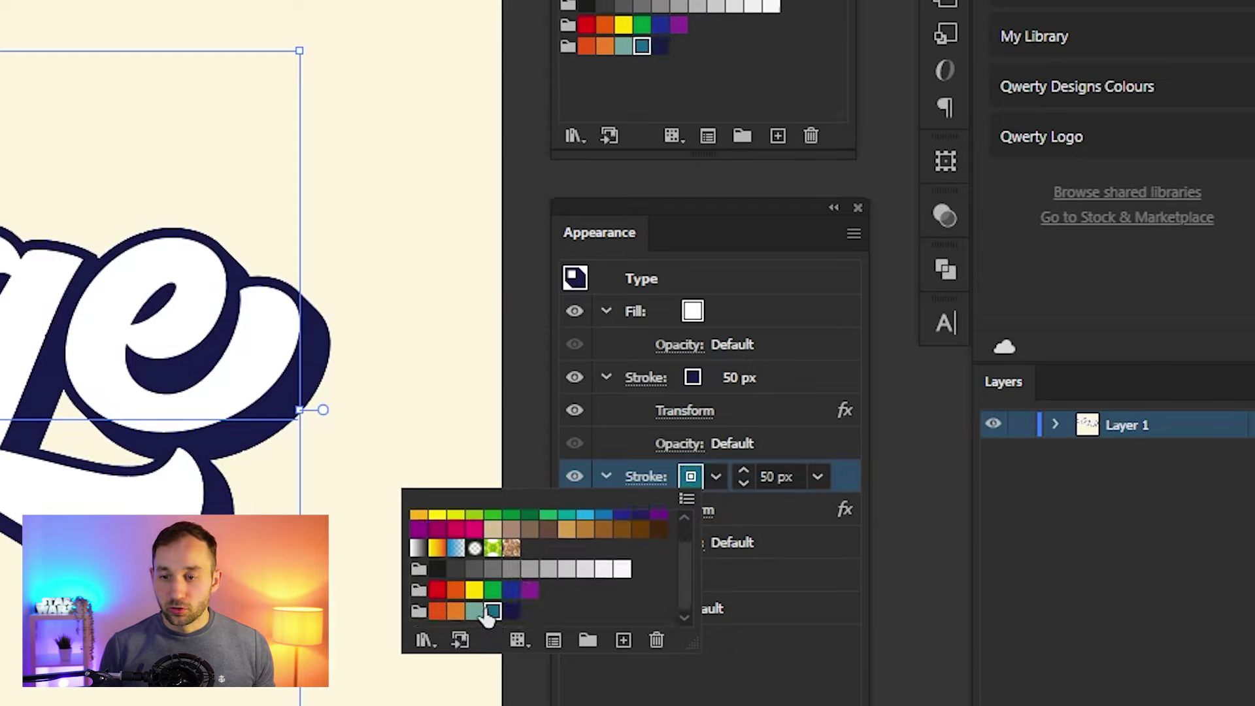
click(818, 657)
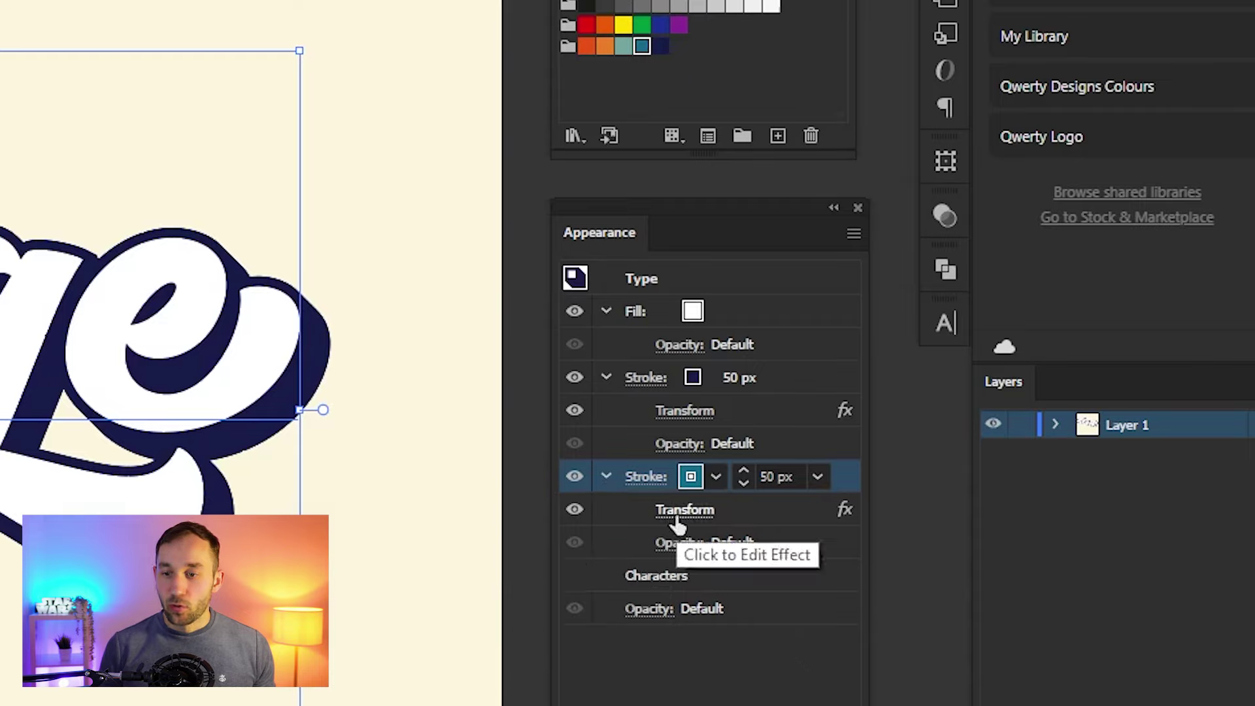
click(606, 477)
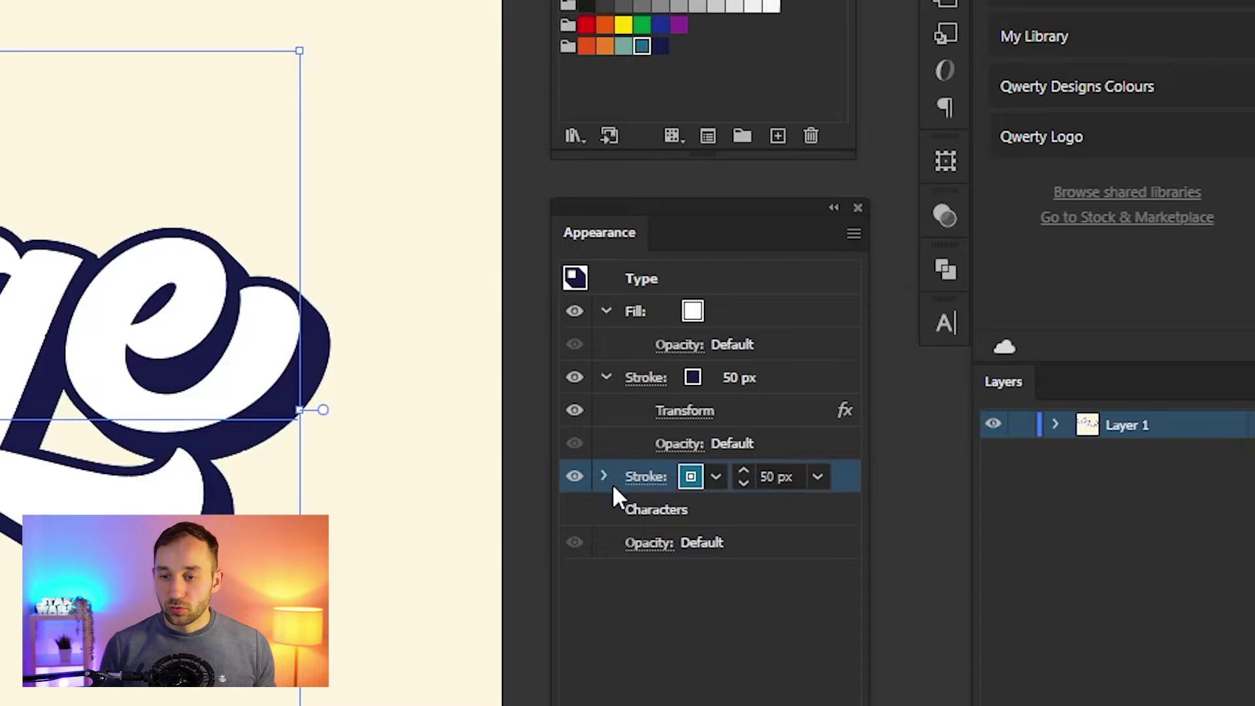
click(602, 476)
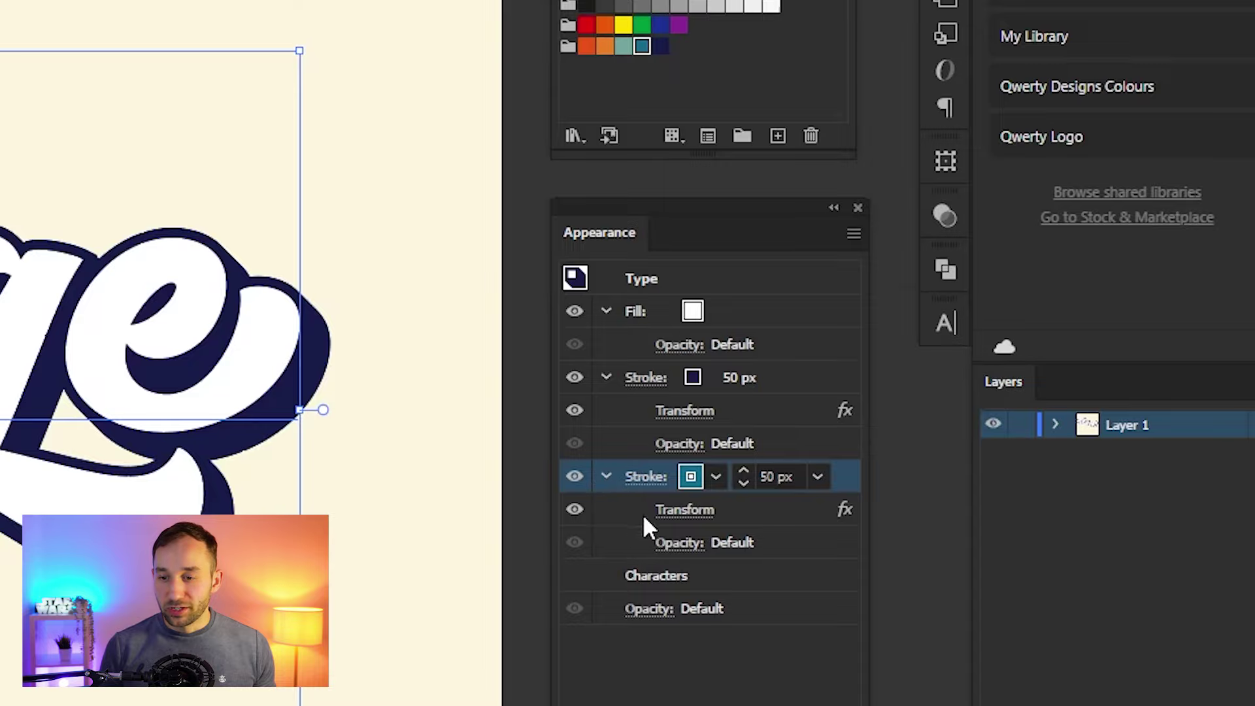
Step: Set the teal stroke's Transform effect to 10 copies
click(692, 512)
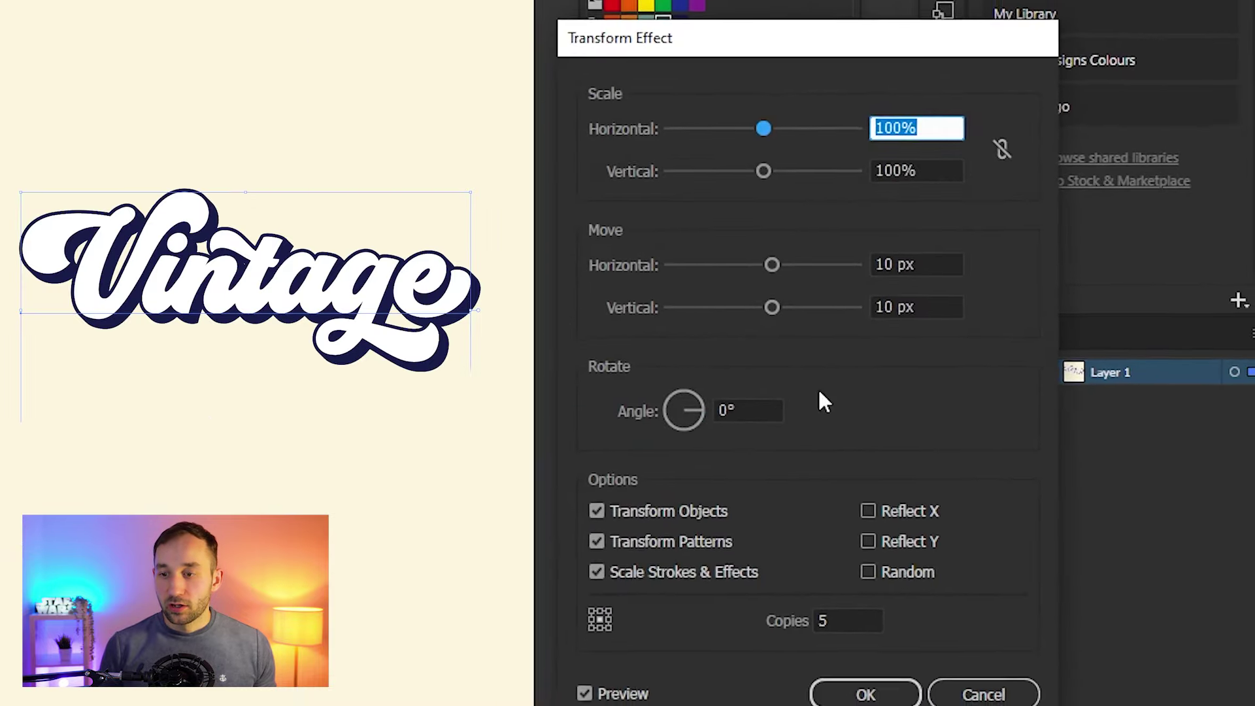
double_click(847, 573)
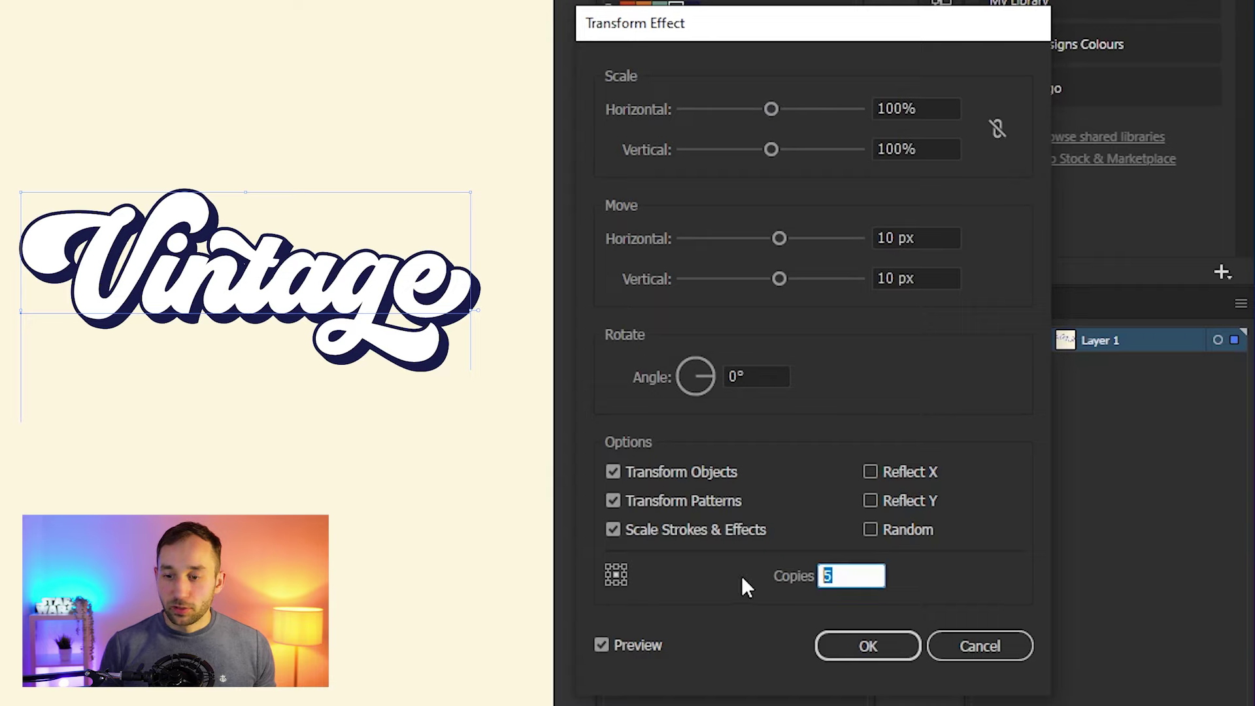
text(10)
click(892, 637)
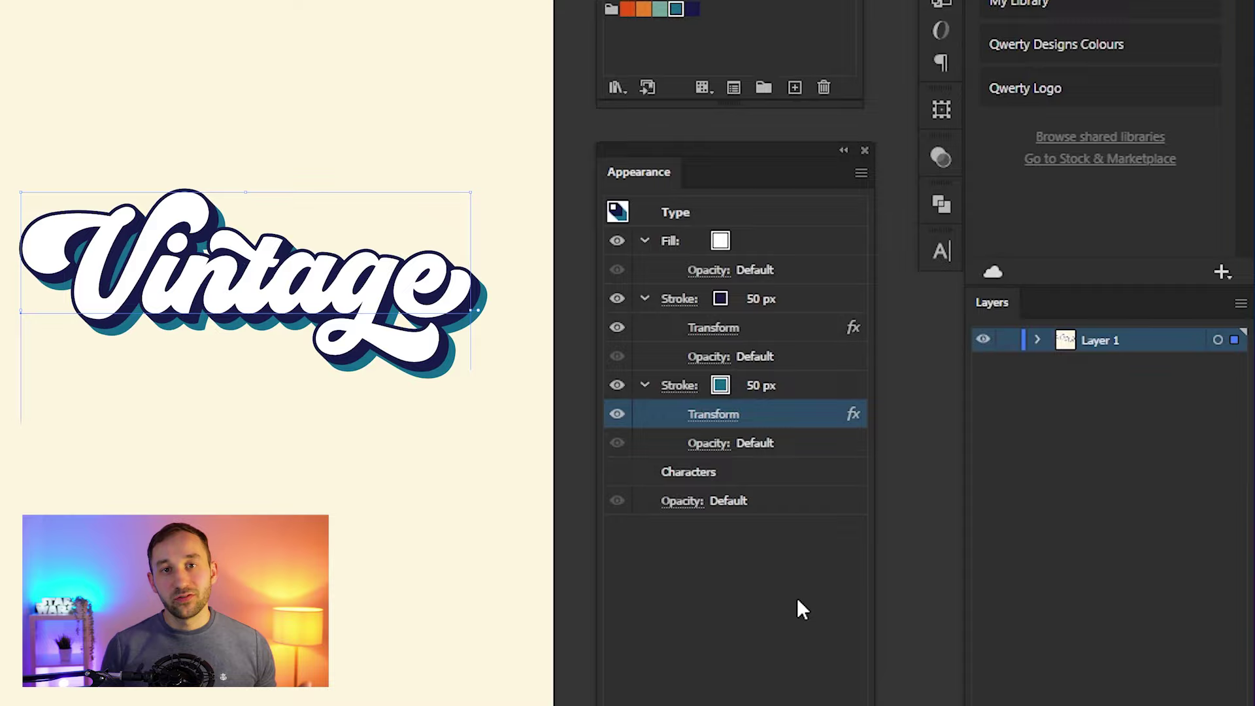
Step: Duplicate the teal stroke and give the new copy a lighter teal colour
click(793, 388)
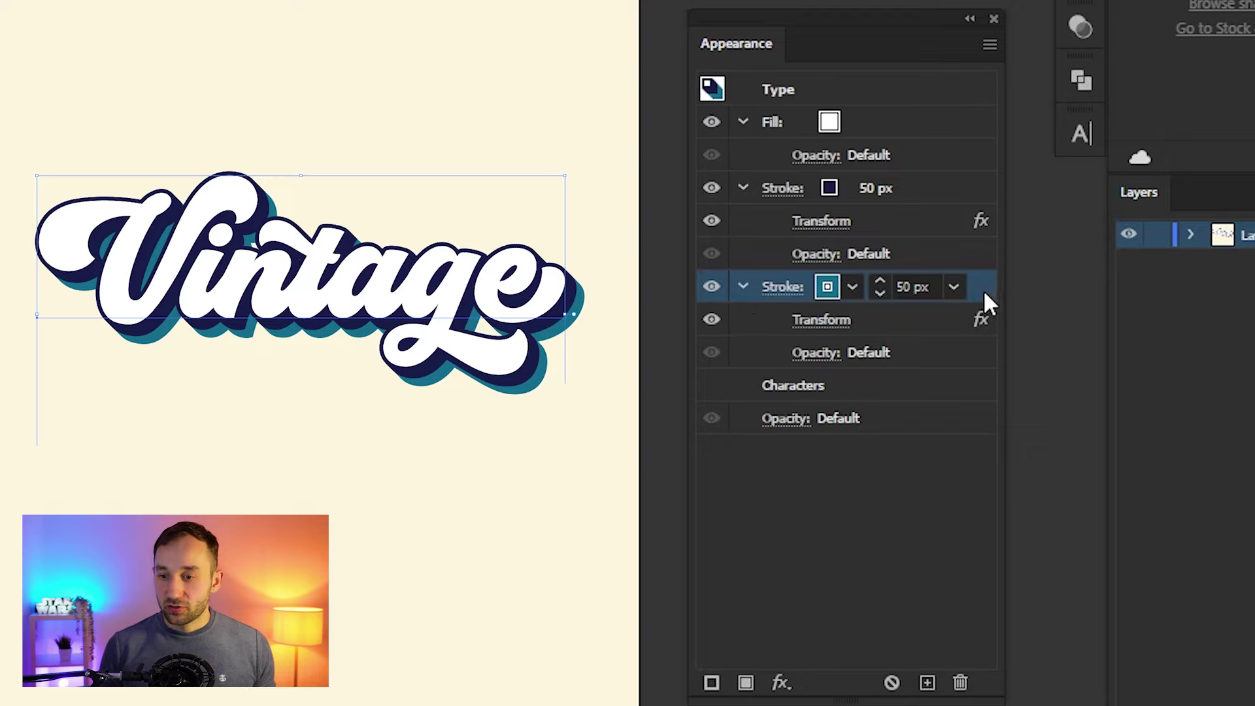
click(988, 46)
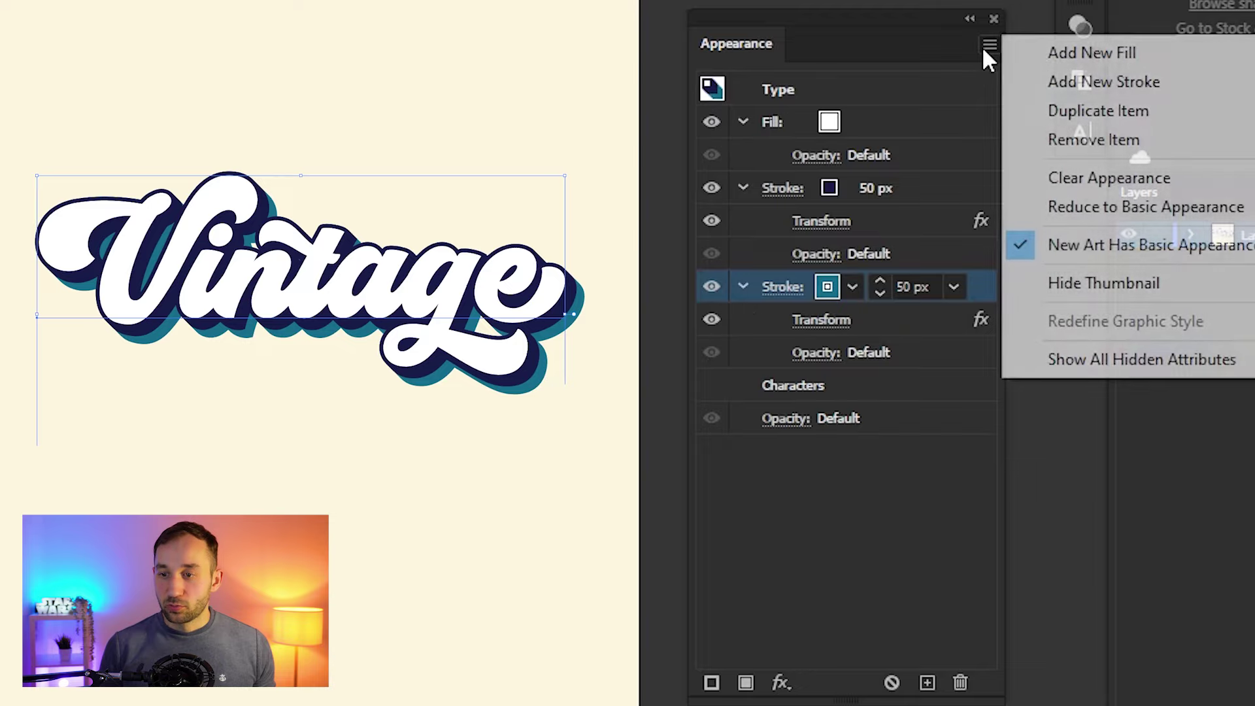
click(1076, 113)
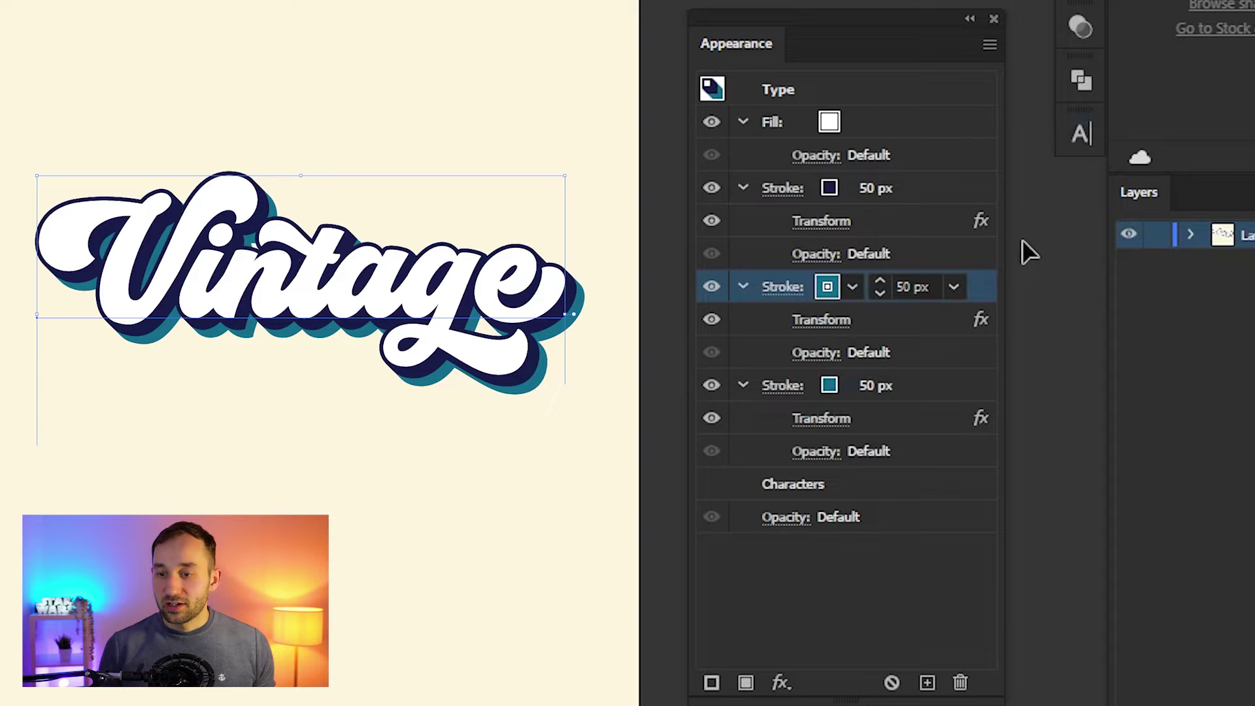
click(923, 383)
click(827, 386)
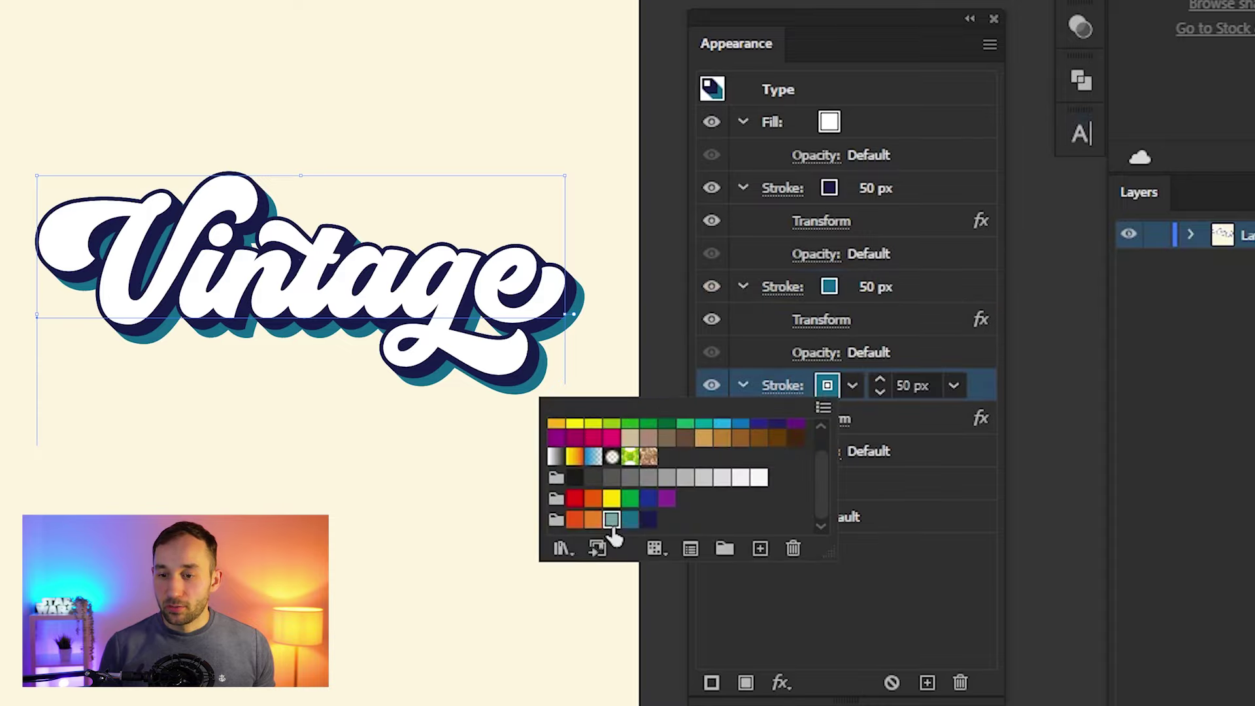
click(826, 424)
Step: Set the new stroke's Transform effect to 15 copies
click(828, 424)
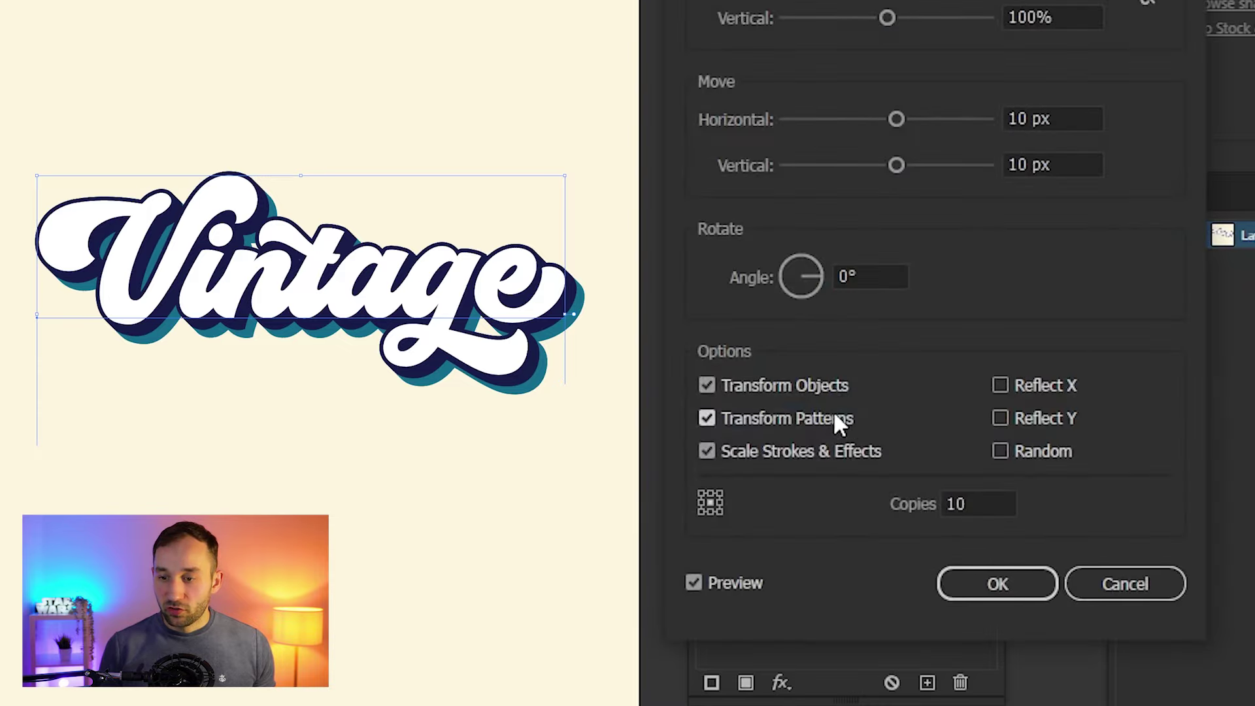
double_click(961, 504)
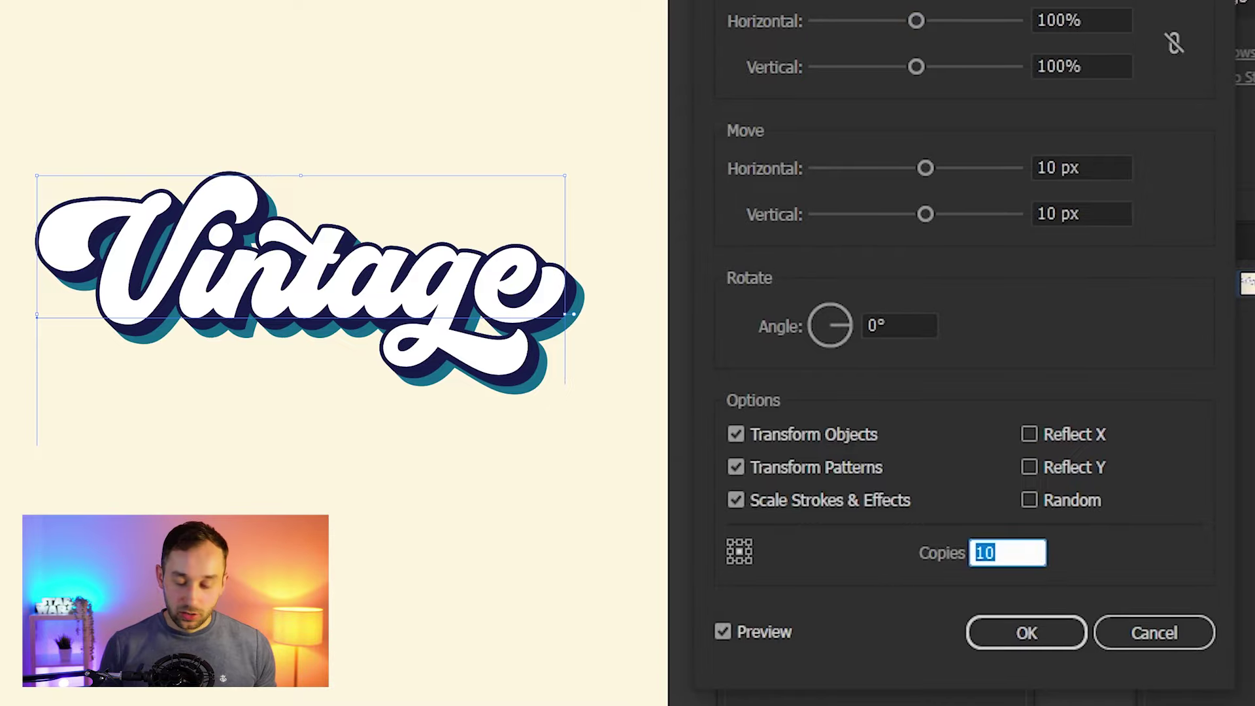
text(15)
click(1022, 638)
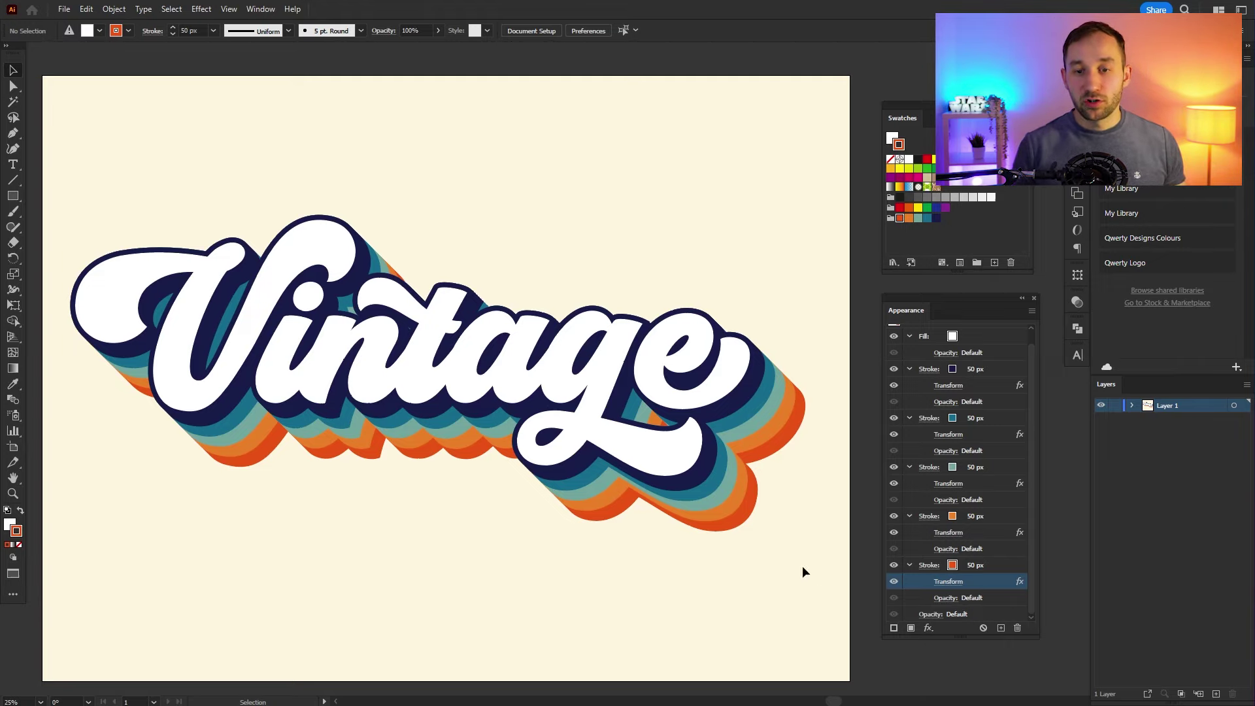
Step: Make an opacity mask on the Vintage text with Clip unchecked, and select the mask thumbnail
click(608, 459)
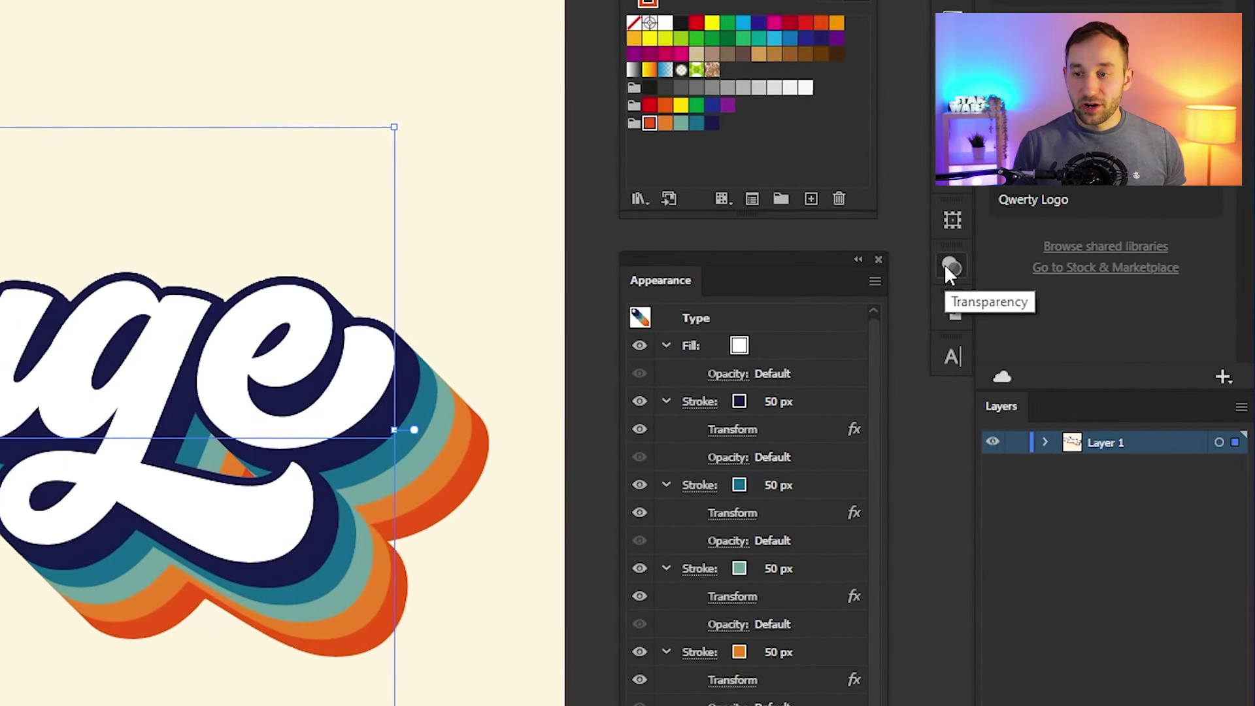
click(945, 267)
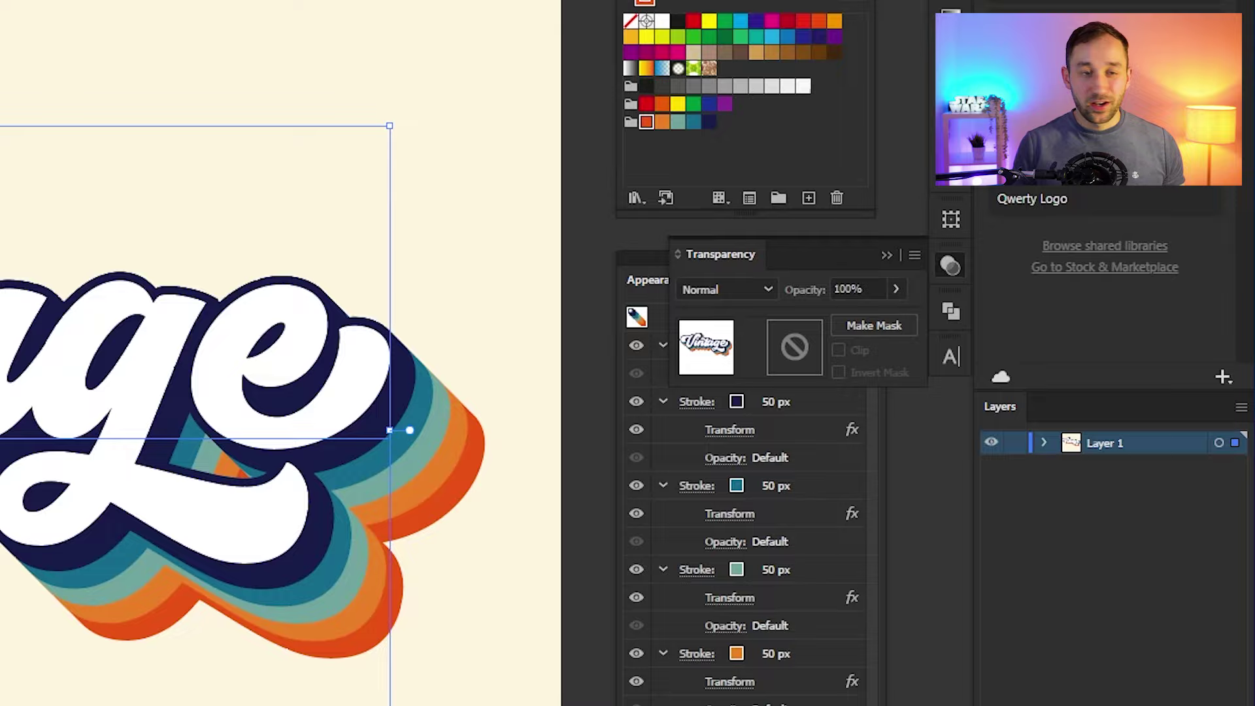
drag(812, 256, 413, 116)
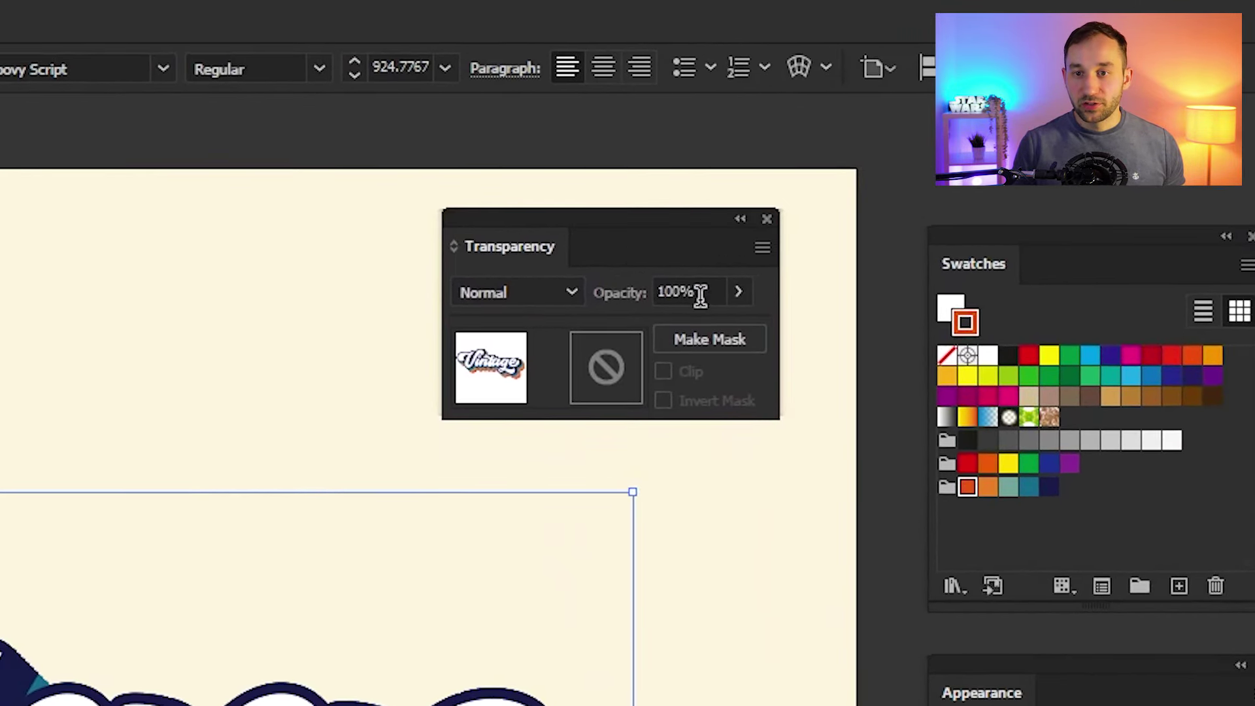
click(707, 340)
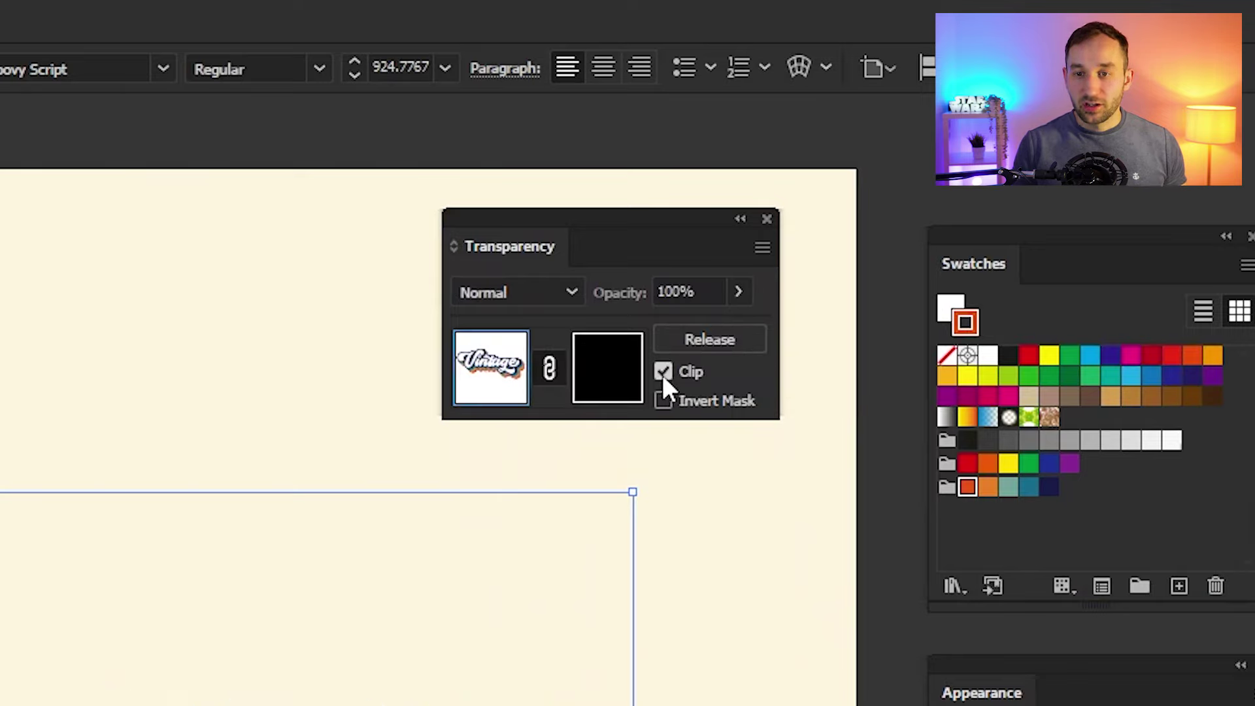
click(663, 373)
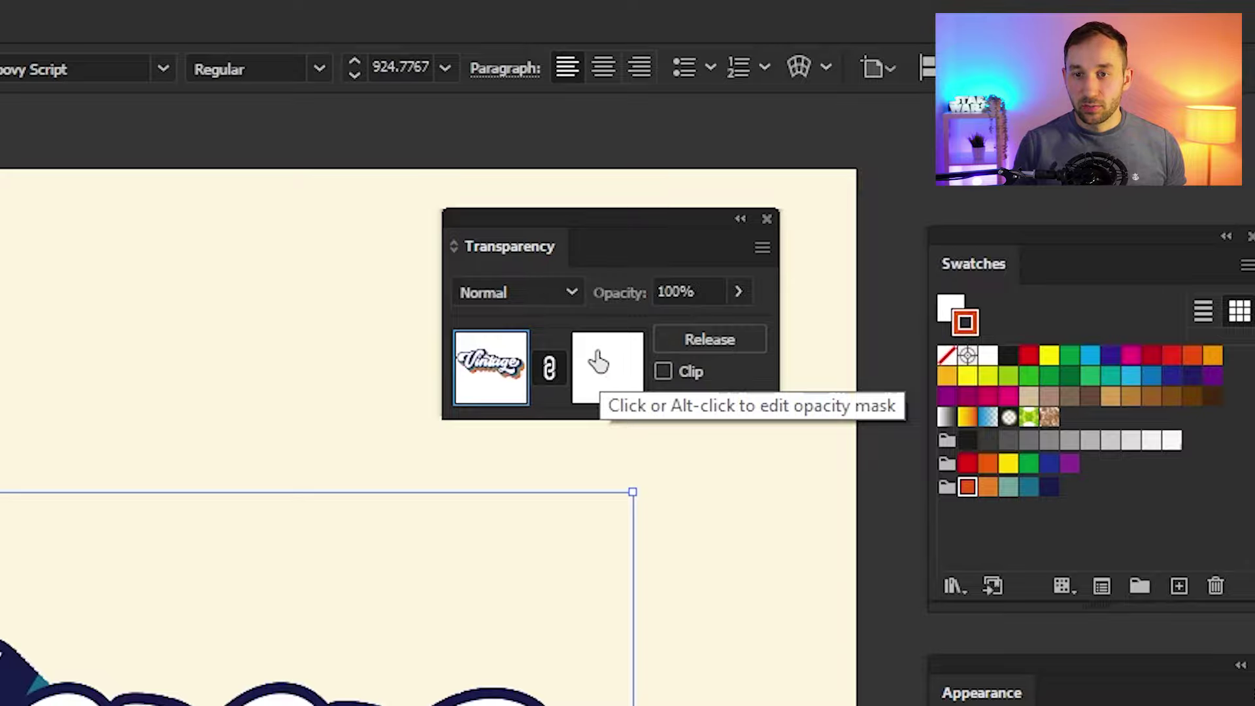
click(615, 374)
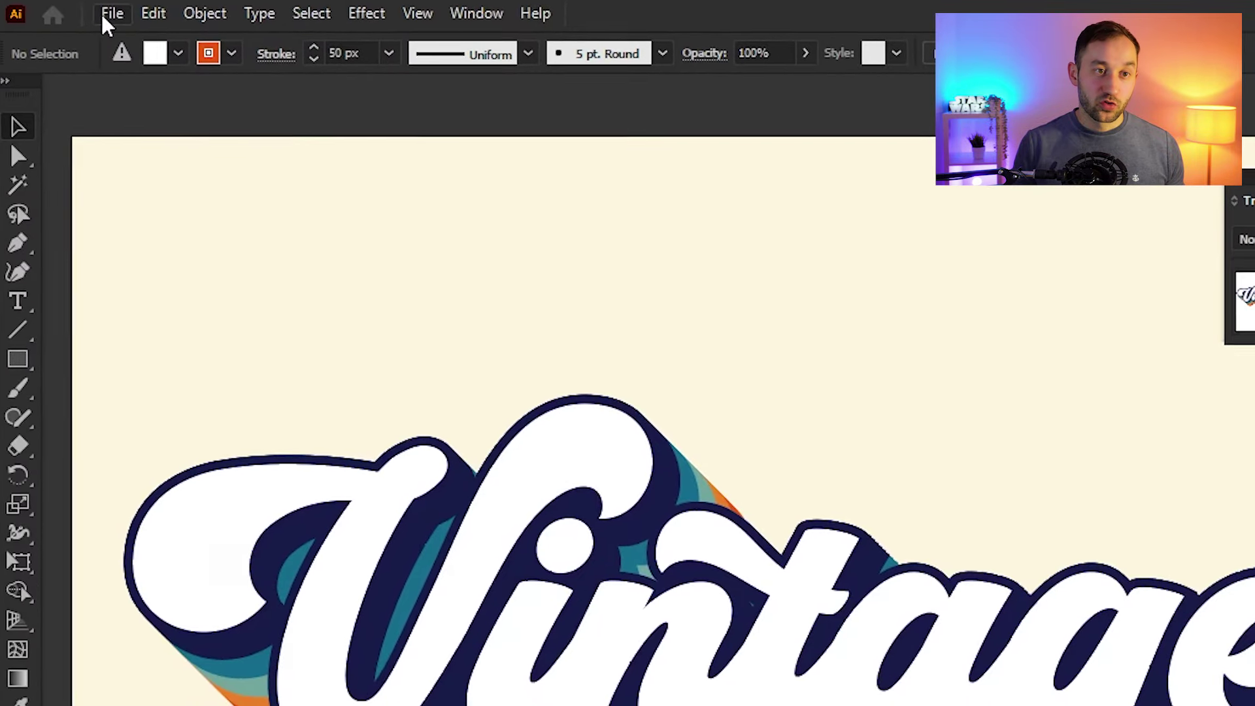
Step: Place the grunge texture image into the mask over the lettering
click(104, 16)
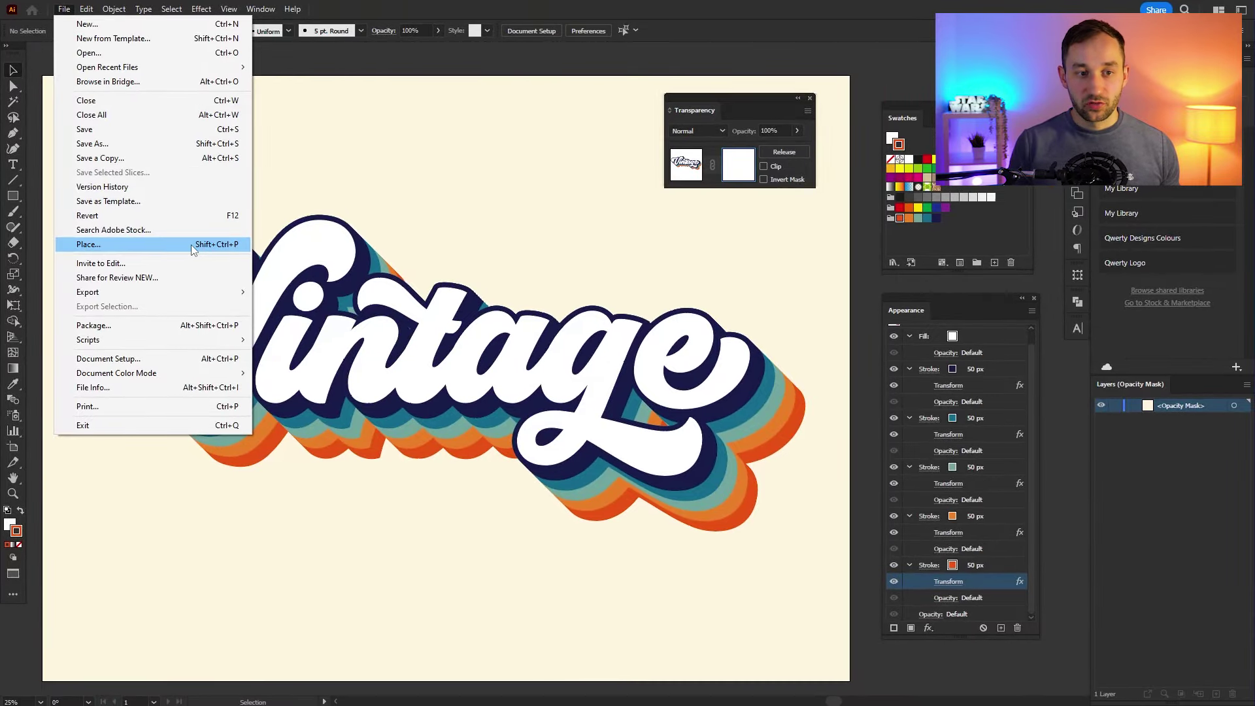
click(191, 244)
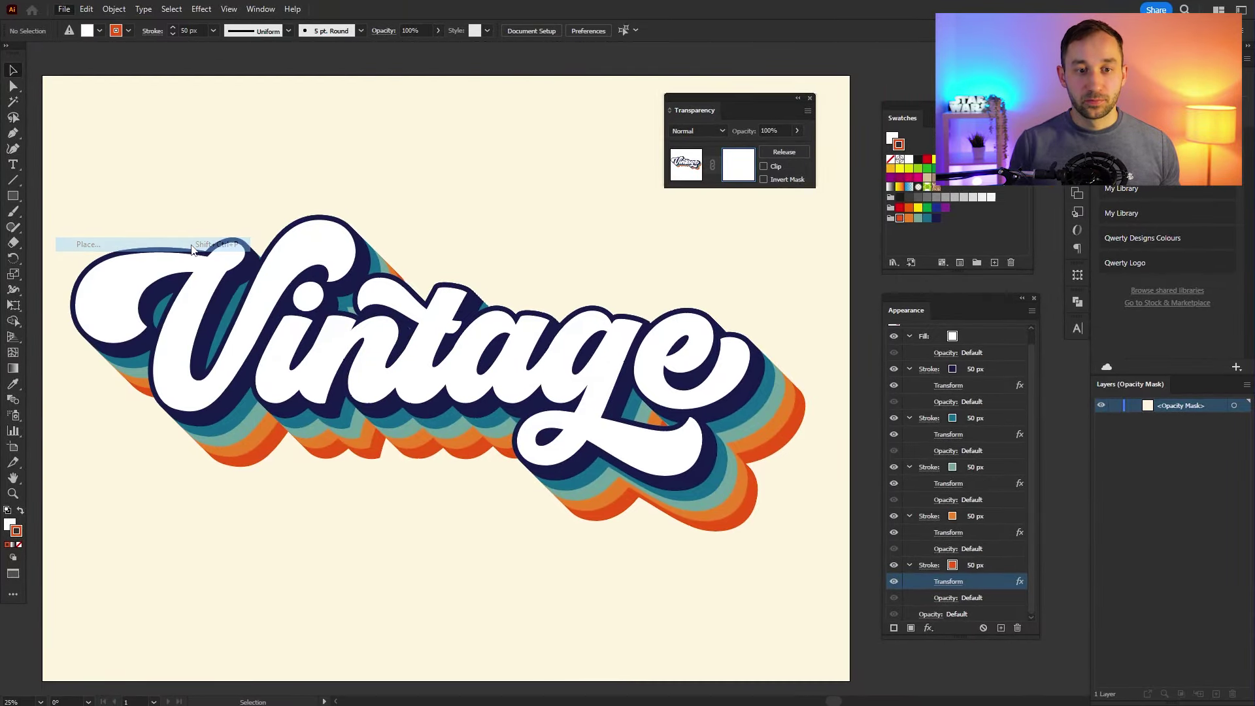
key(ctrl+minus)
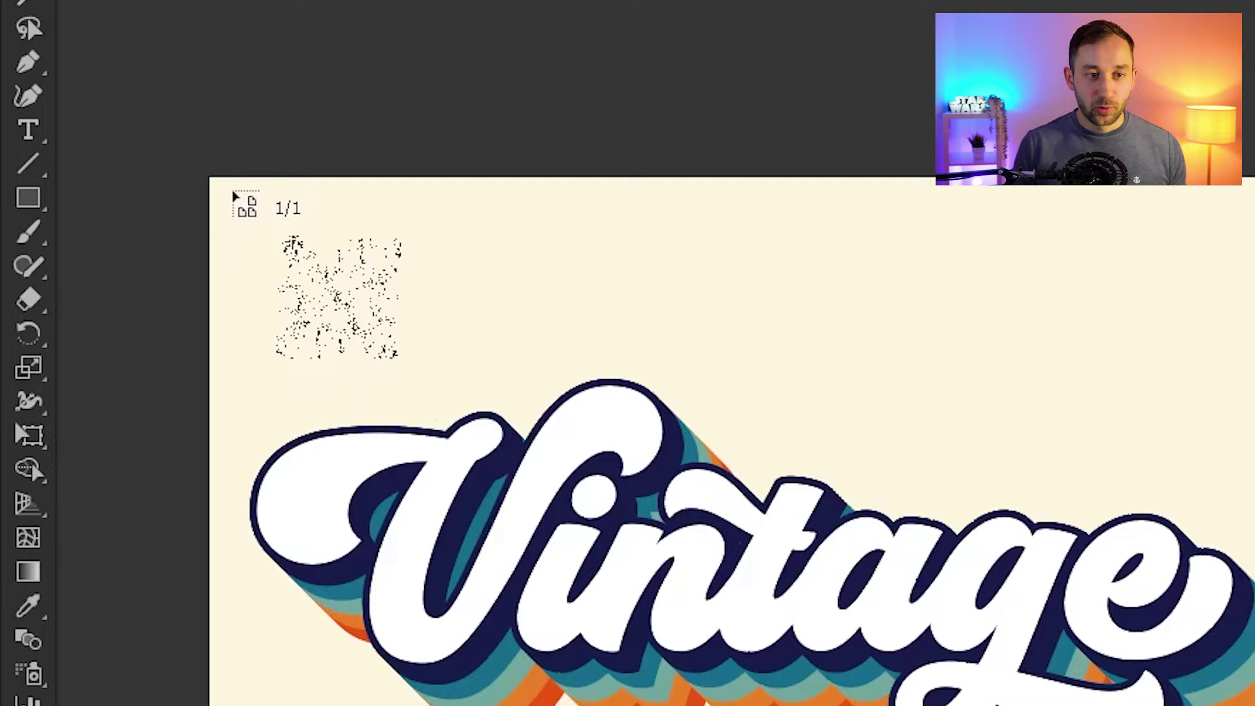
drag(216, 185, 1254, 705)
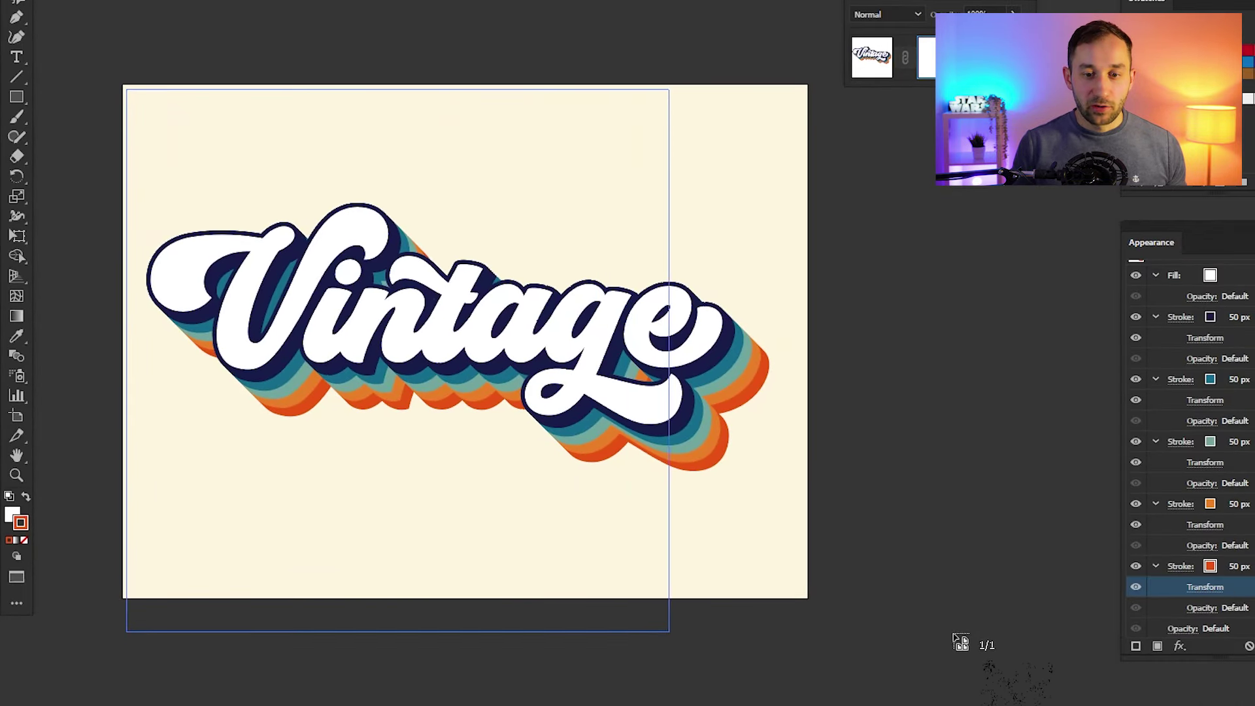
drag(955, 635, 1007, 690)
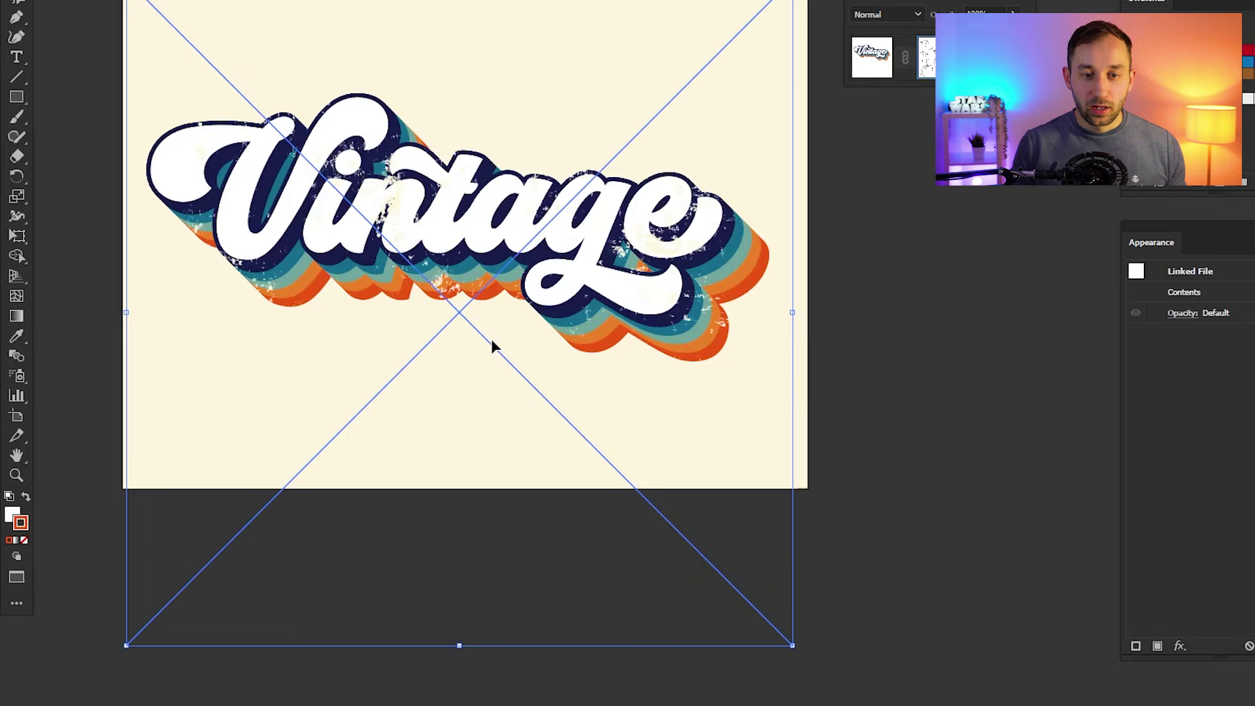
drag(492, 339, 534, 255)
Step: Reposition the texture so it fully covers the Vintage lettering and shadow
key(ctrl+equal)
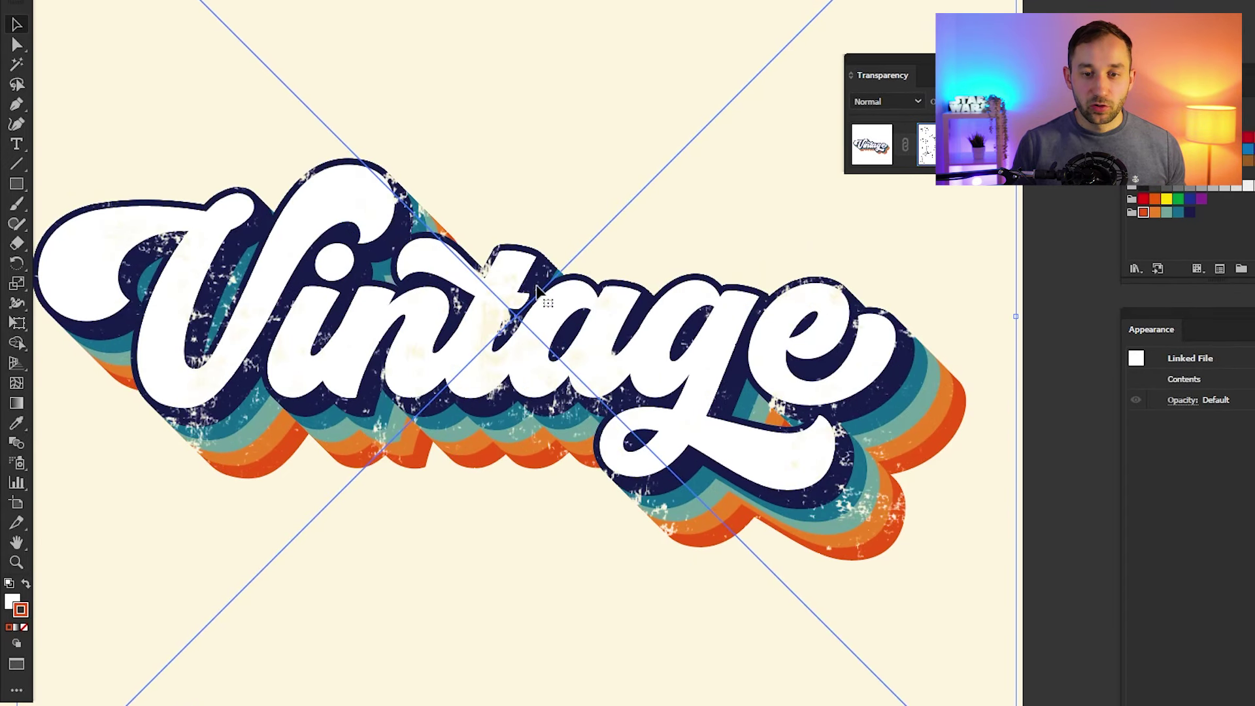
drag(534, 324, 502, 337)
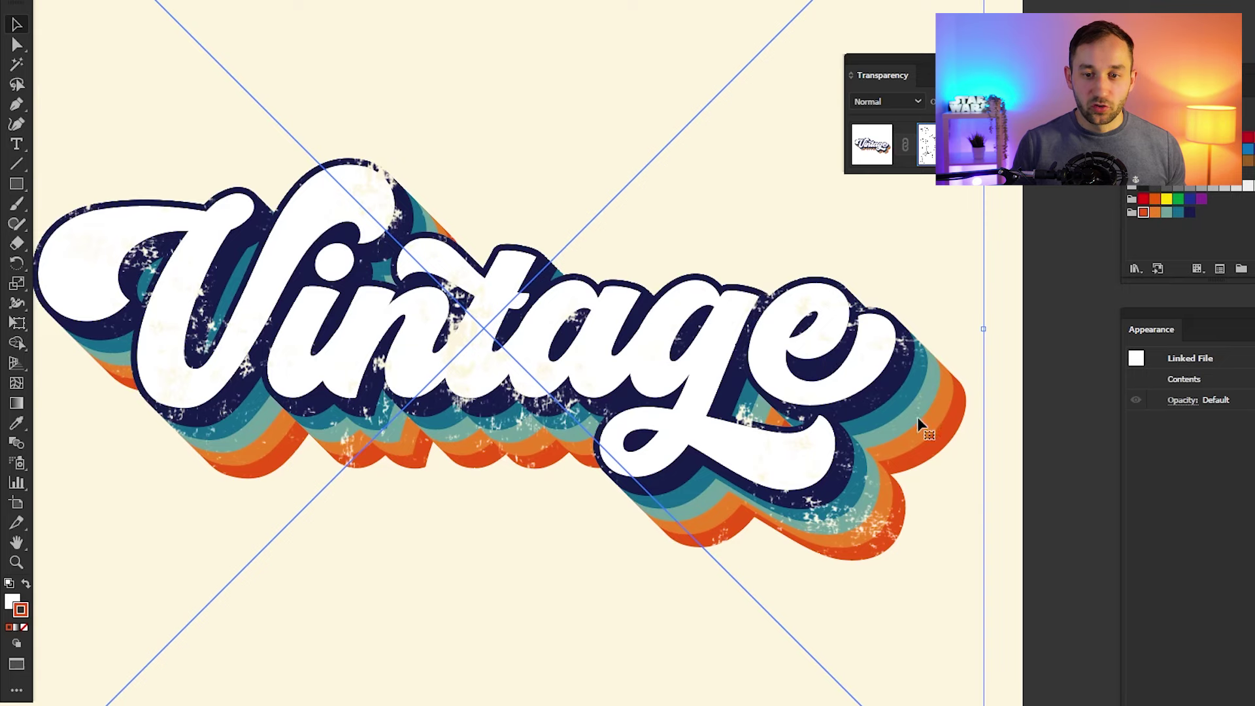
drag(917, 492, 917, 484)
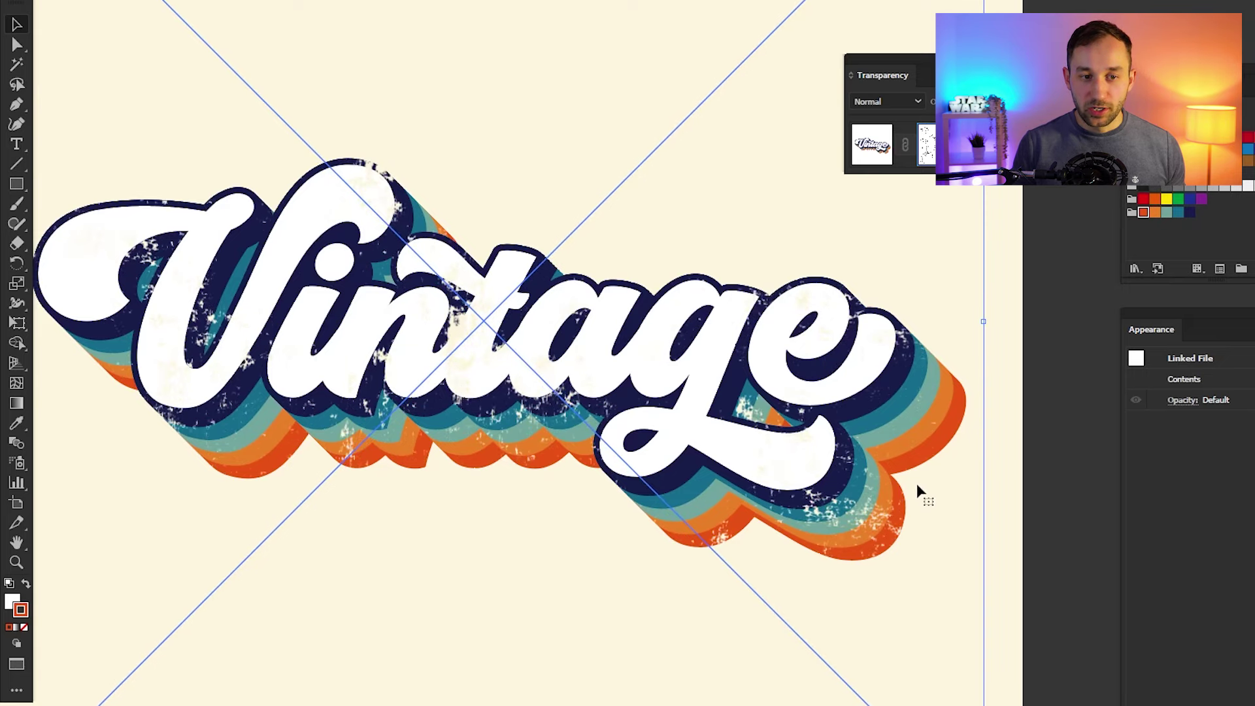
drag(716, 310, 765, 363)
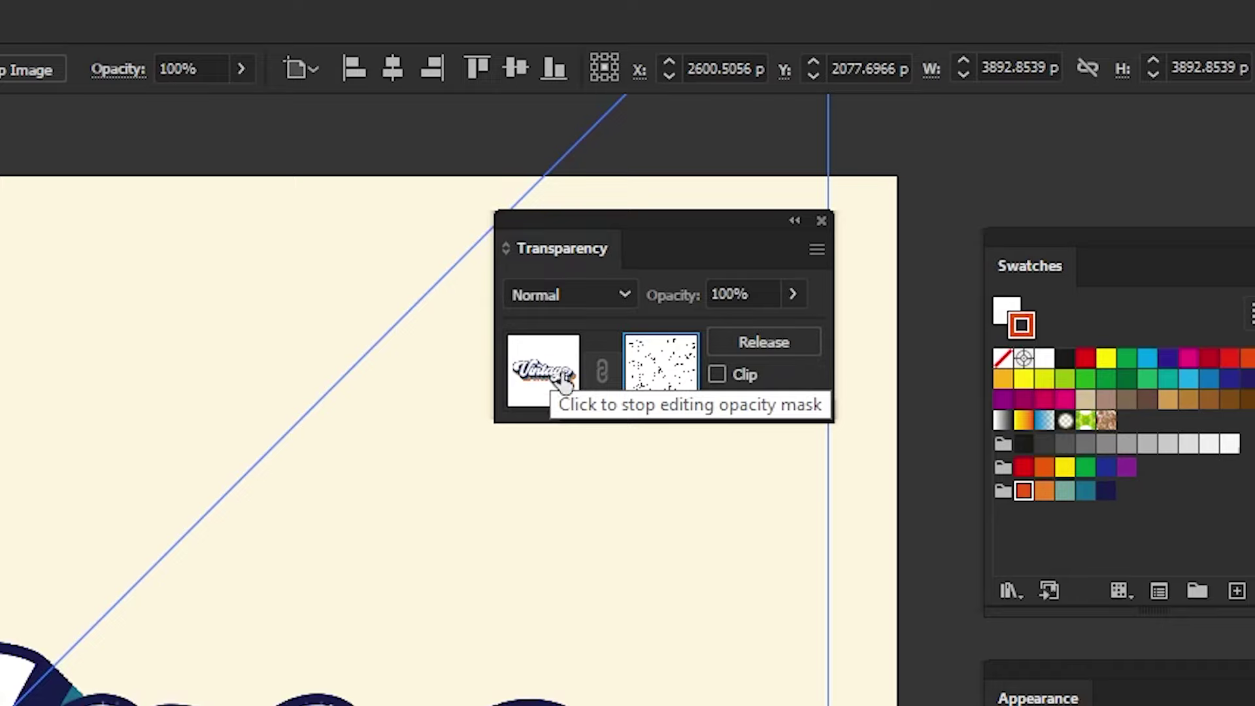
Step: Exit opacity mask editing via the artwork thumbnail to resume working on the Vintage lettering
click(564, 379)
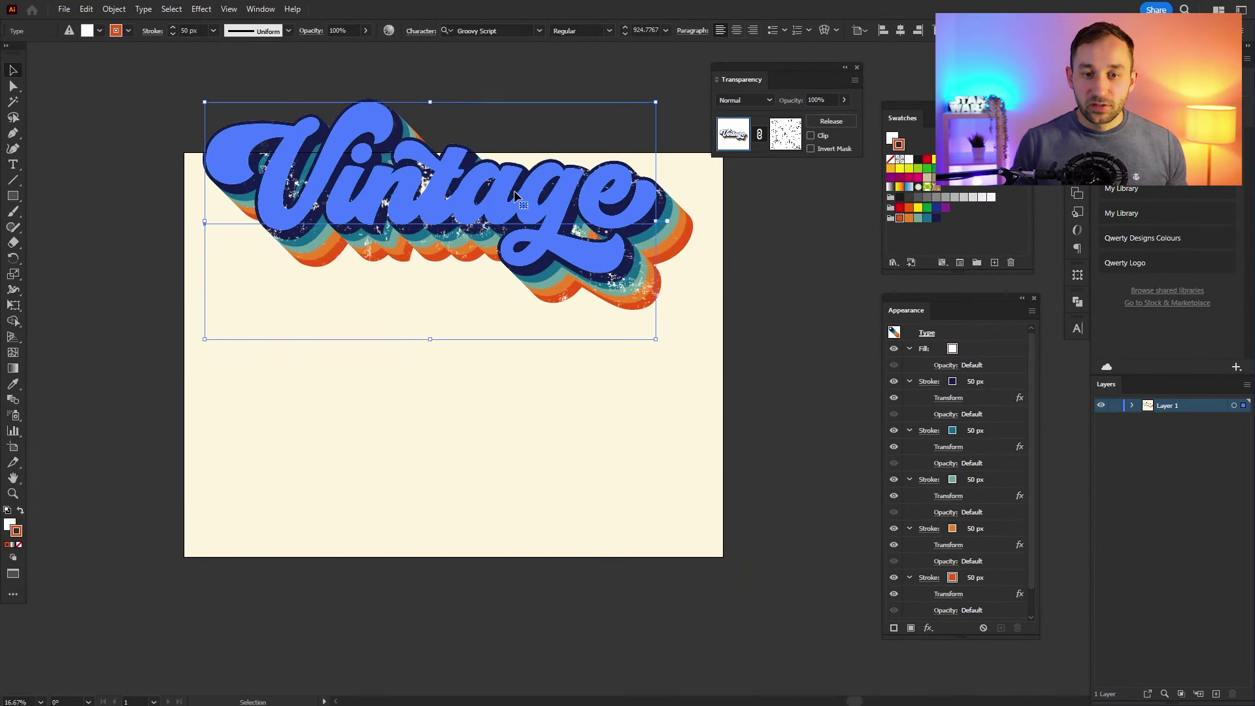
Step: Alt+Shift-drag a copy of the distressed Vintage lettering straight down beneath the original
drag(512, 308, 527, 422)
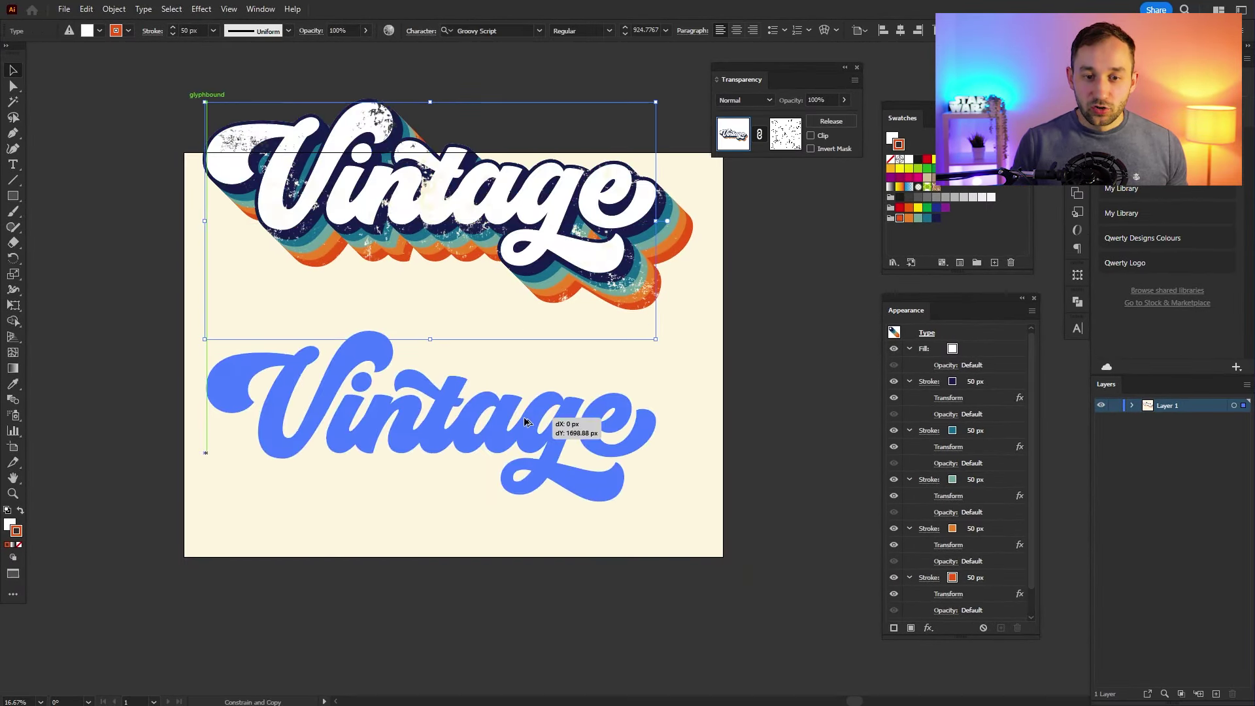